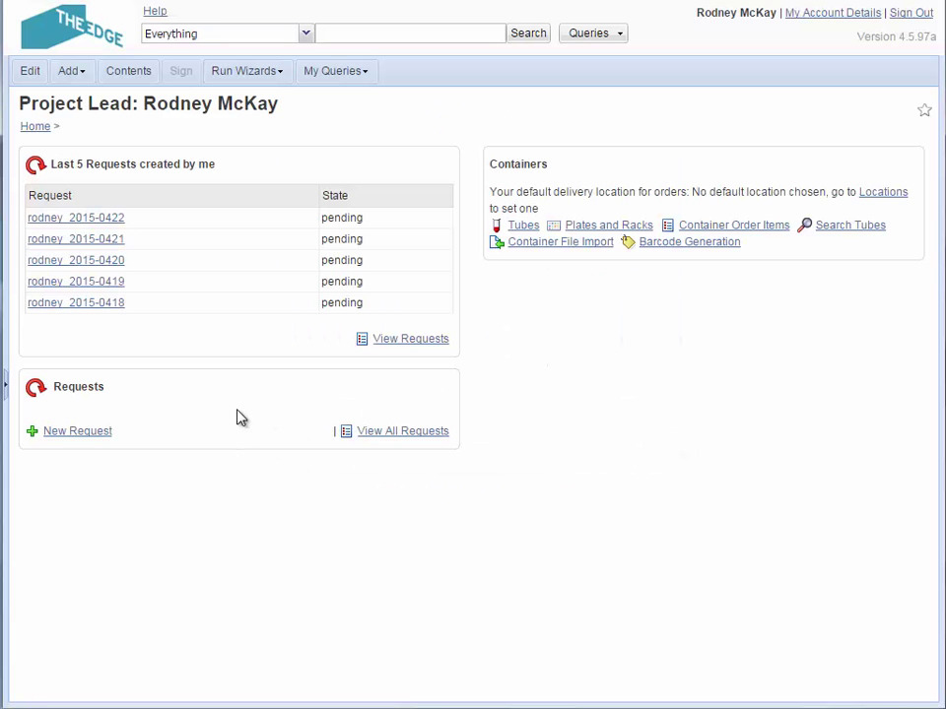
- Launch the Request Wizard from New Request in the home page's Requests panel
{"action": "left_click", "coordinate": [106, 434]}
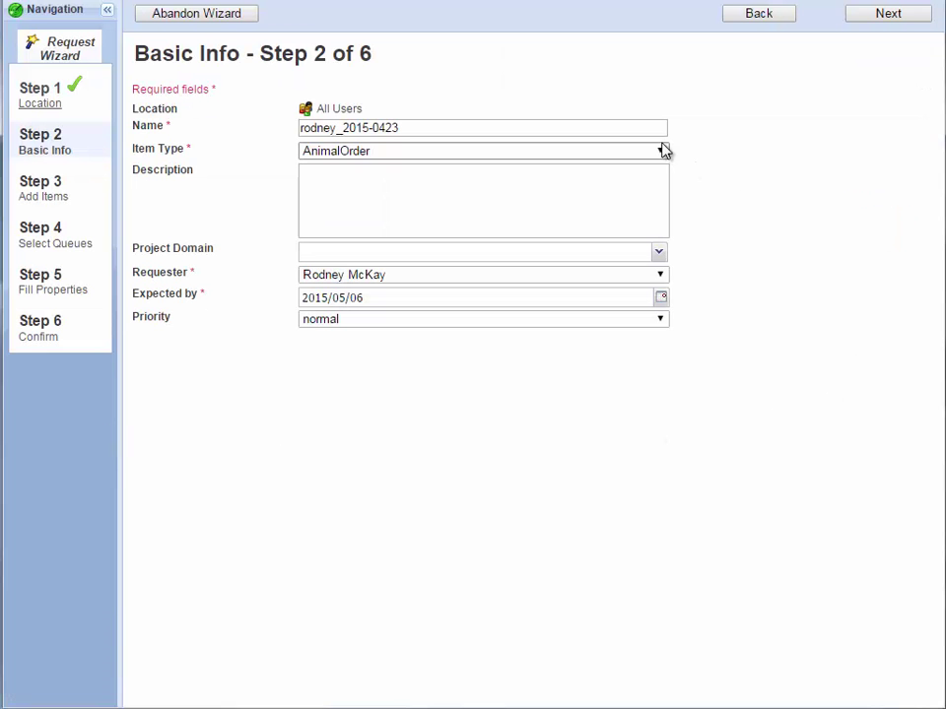
- Set the new request's item type to Sample_IDs
{"action": "left_click", "coordinate": [660, 151]}
{"action": "left_click", "coordinate": [655, 252]}
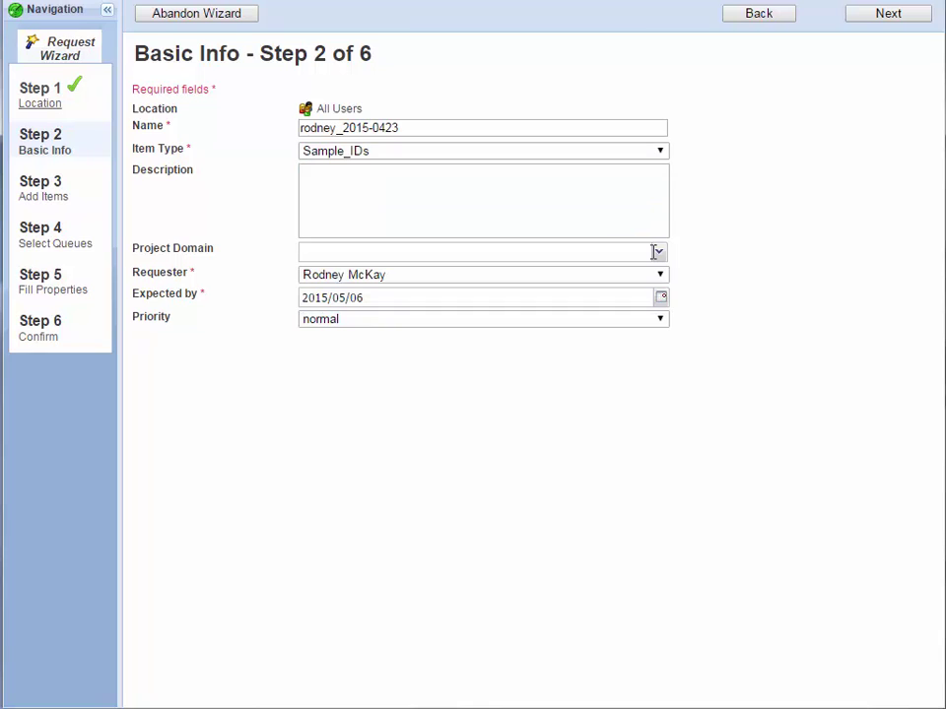
{"action": "left_click", "coordinate": [891, 15]}
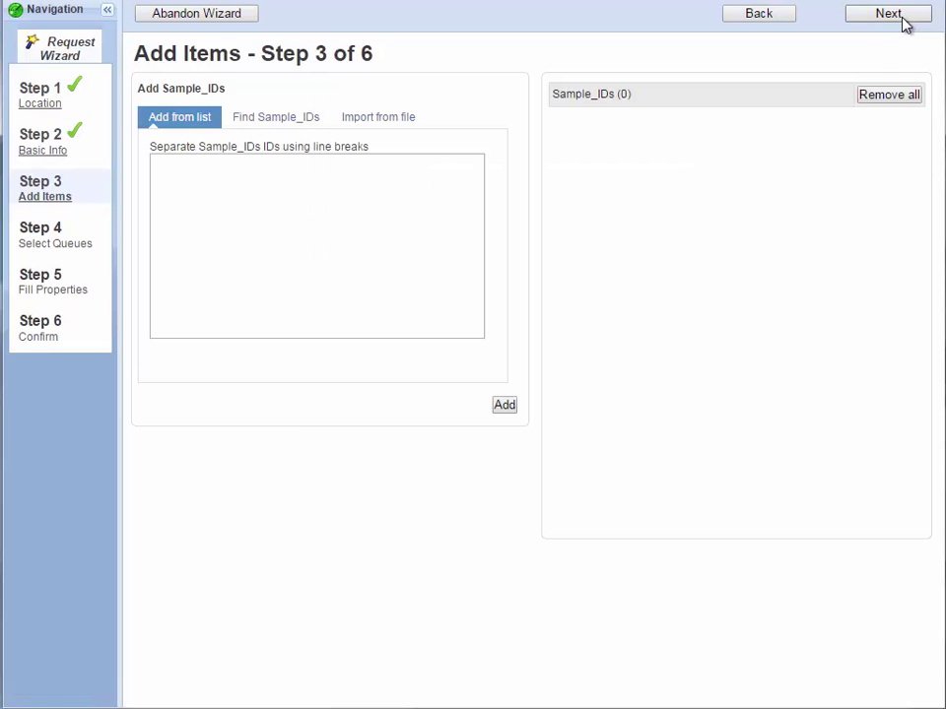
- Paste the 22 ACC sample IDs into the Add from list box and add them
{"action": "left_click", "coordinate": [328, 183]}
{"action": "key", "text": "ctrl+v"}
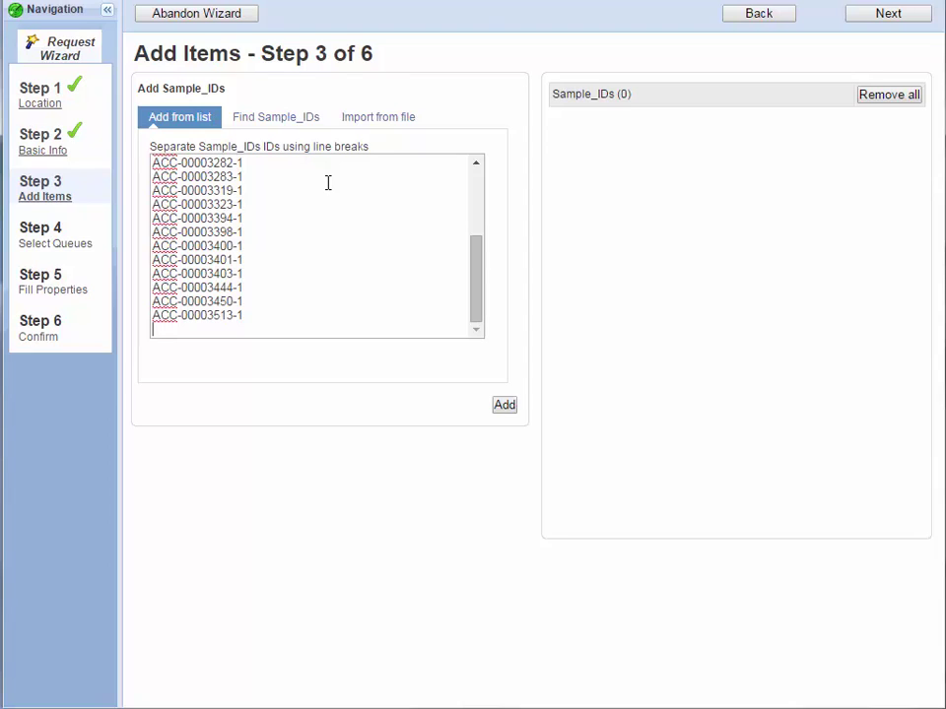
{"action": "left_click", "coordinate": [504, 406]}
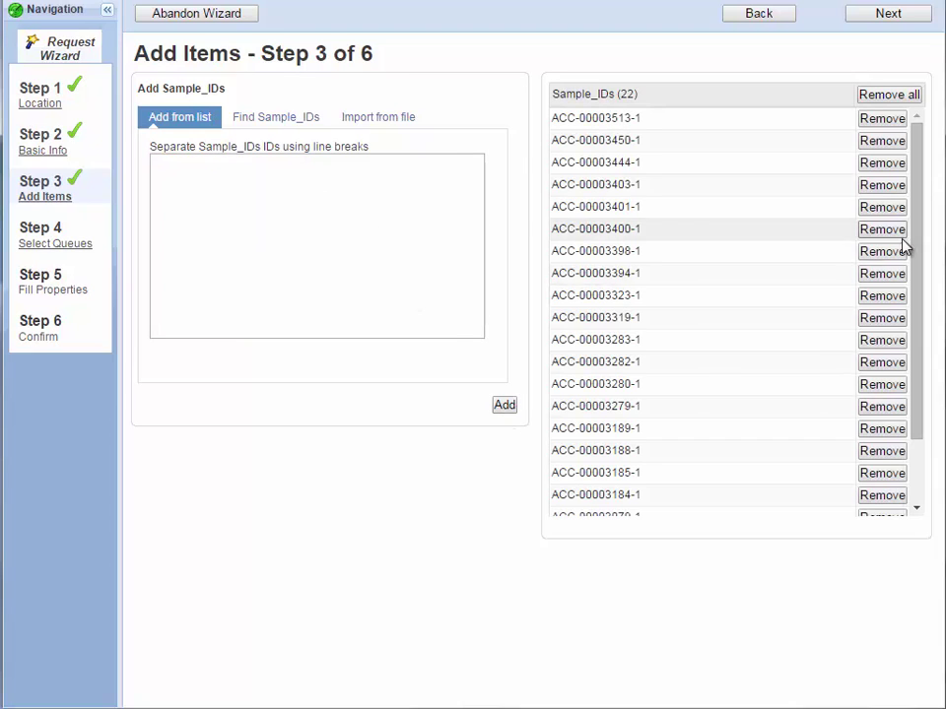
{"action": "left_click_drag", "start_coordinate": [922, 247], "coordinate": [914, 154]}
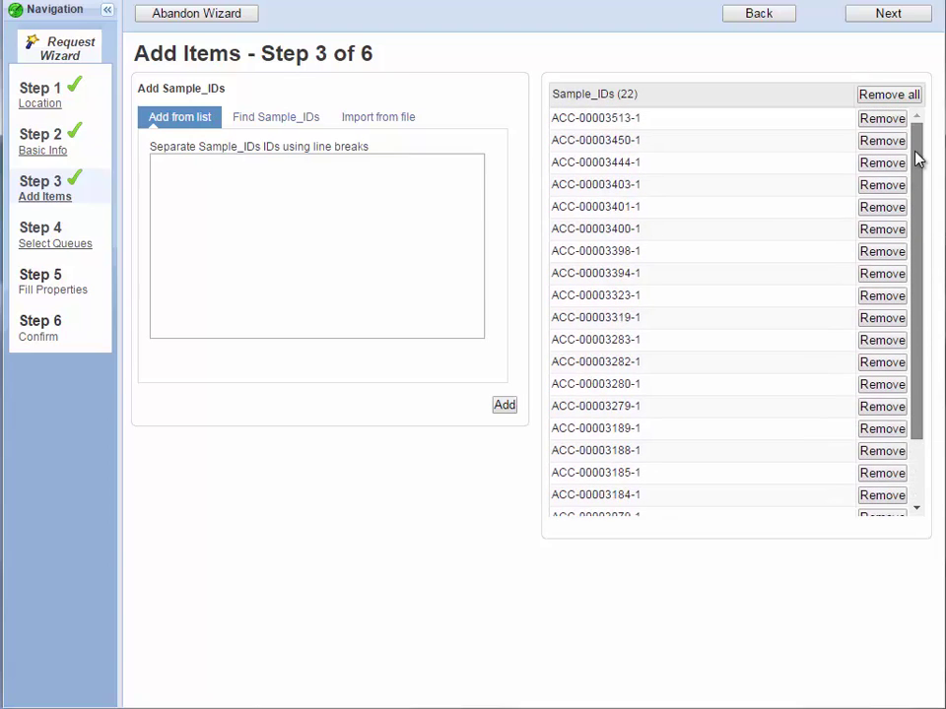
- Send the request to the Microsome_Stability service queue
{"action": "left_click", "coordinate": [908, 17]}
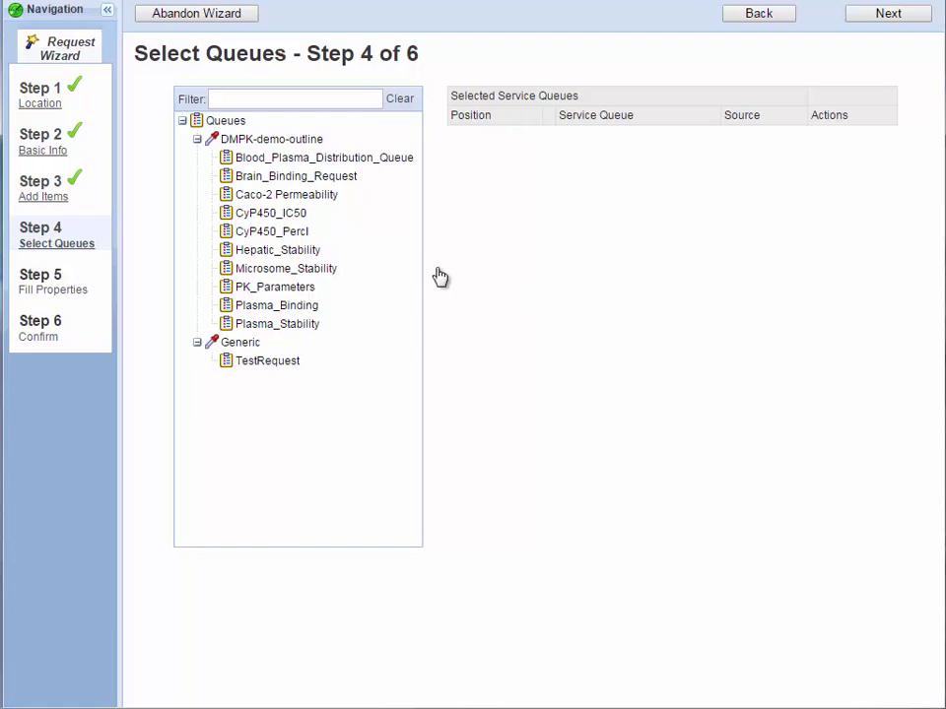
{"action": "left_click", "coordinate": [349, 271]}
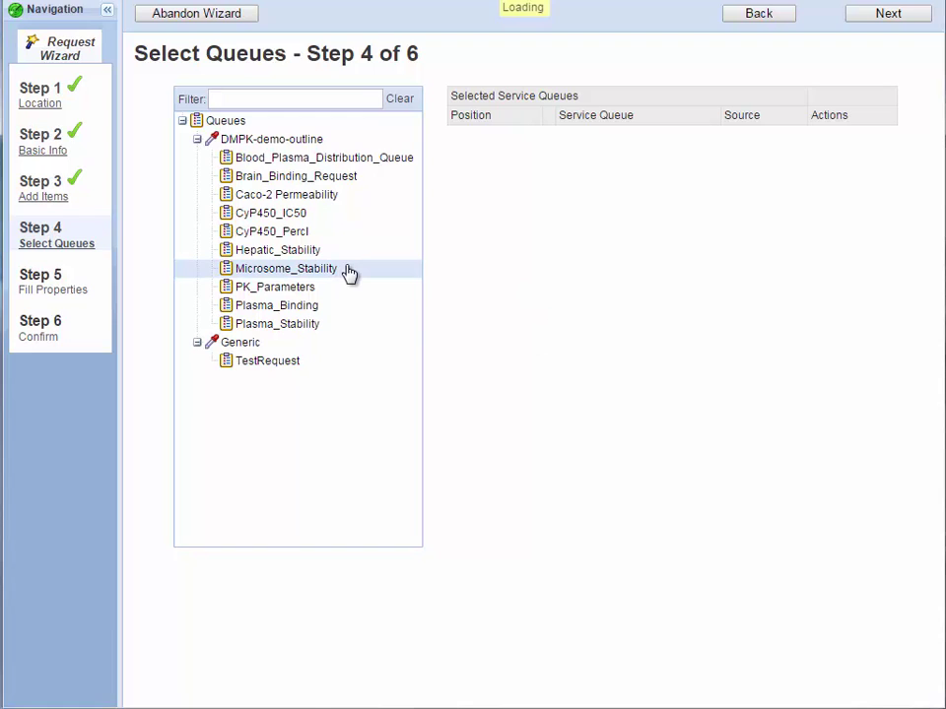
{"action": "left_click", "coordinate": [894, 15]}
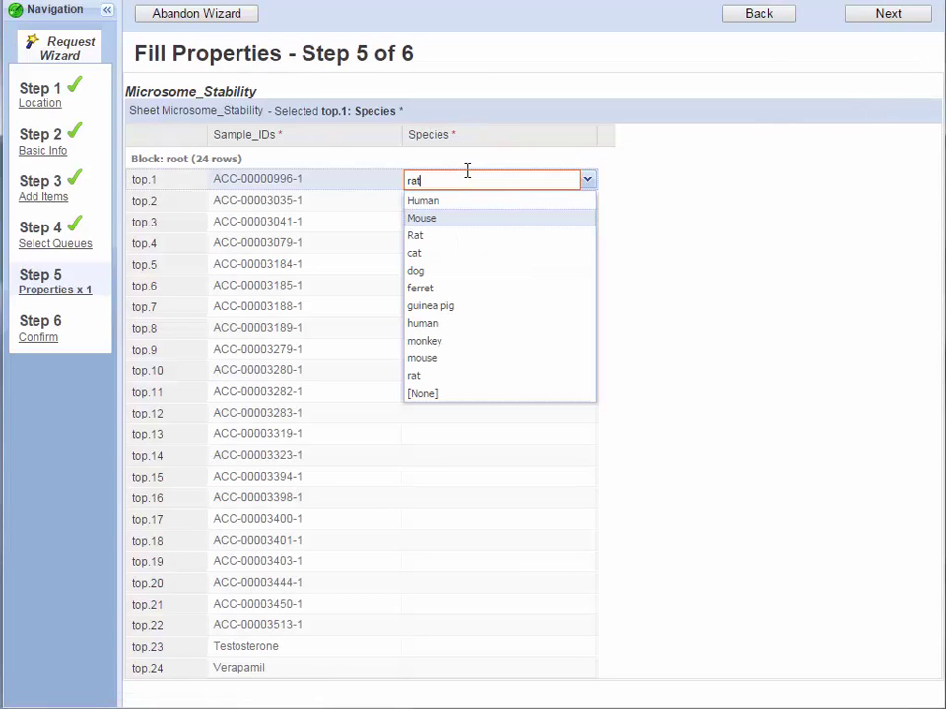
- Set the first row's Species to rat and copy it down all 24 rows
{"action": "left_click", "coordinate": [482, 197]}
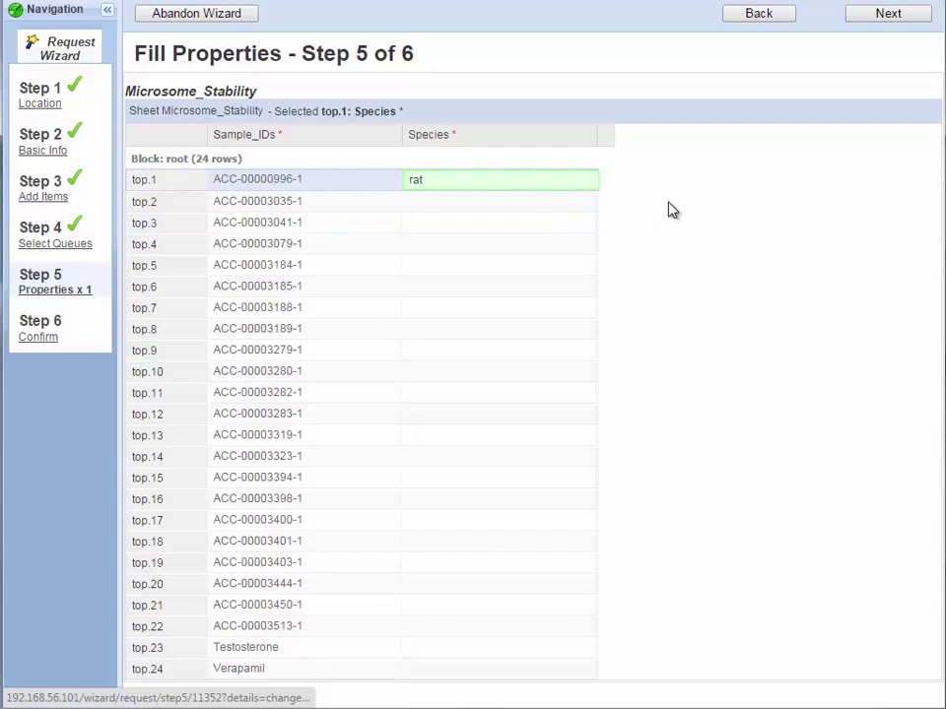
{"action": "right_click", "coordinate": [540, 187]}
{"action": "left_click", "coordinate": [562, 202]}
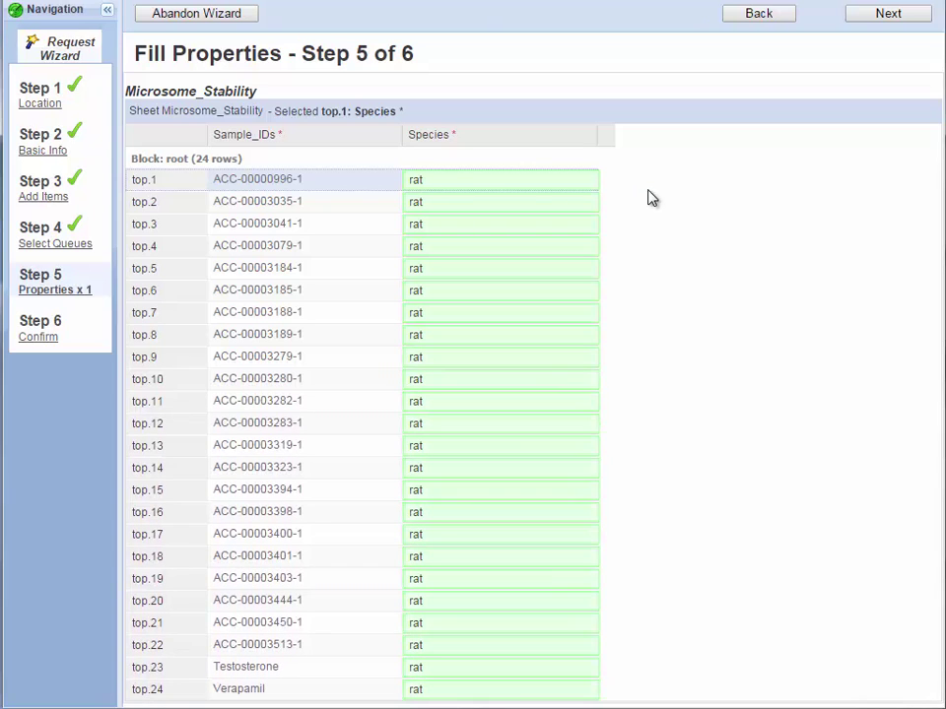
{"action": "left_click", "coordinate": [877, 25]}
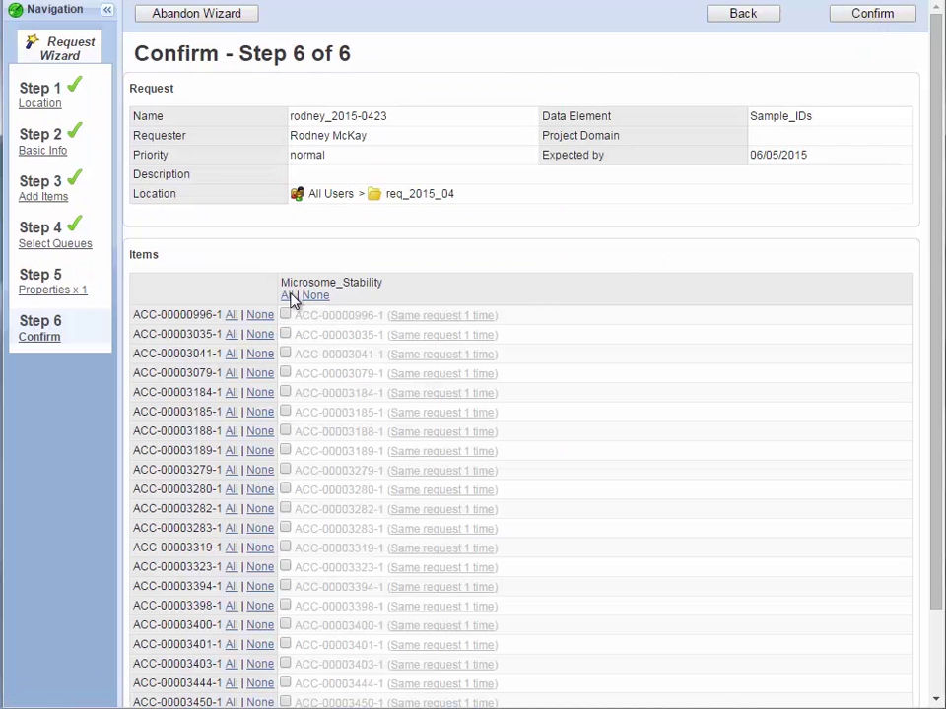
- Include all samples under Microsome_Stability and confirm the request as pending
{"action": "left_click", "coordinate": [286, 295]}
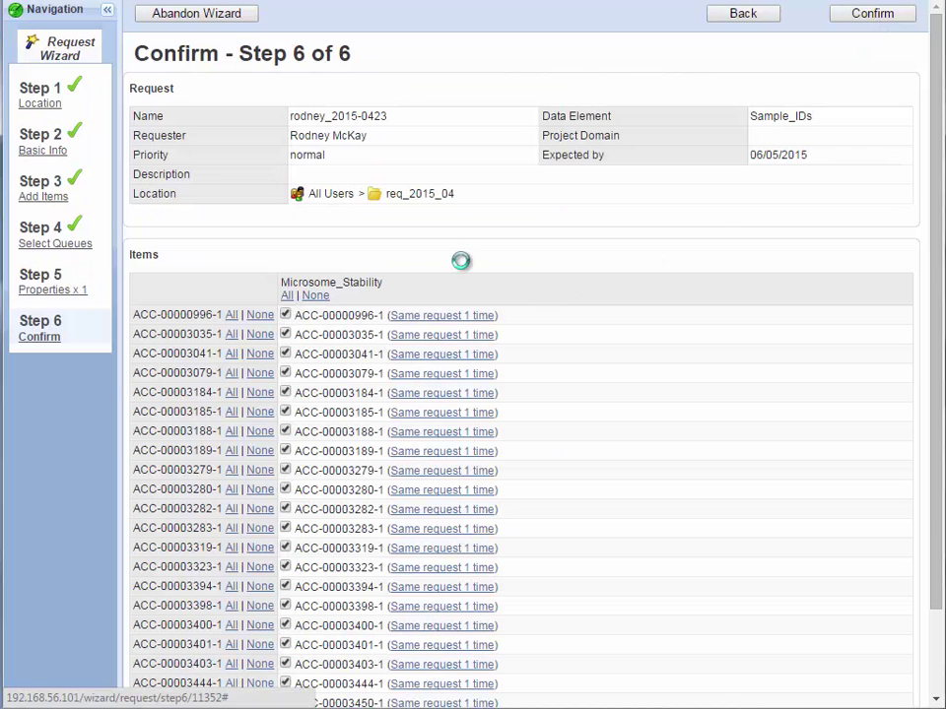
{"action": "left_click", "coordinate": [884, 20]}
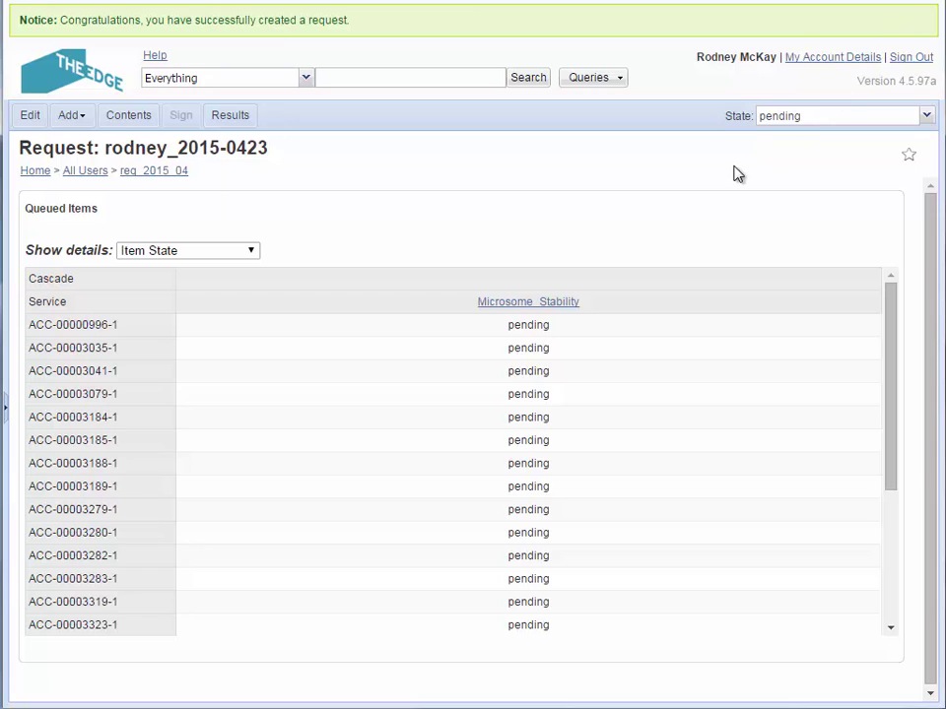
- Sign out and log back in as the lab manager using the other saved login
{"action": "left_click", "coordinate": [907, 57]}
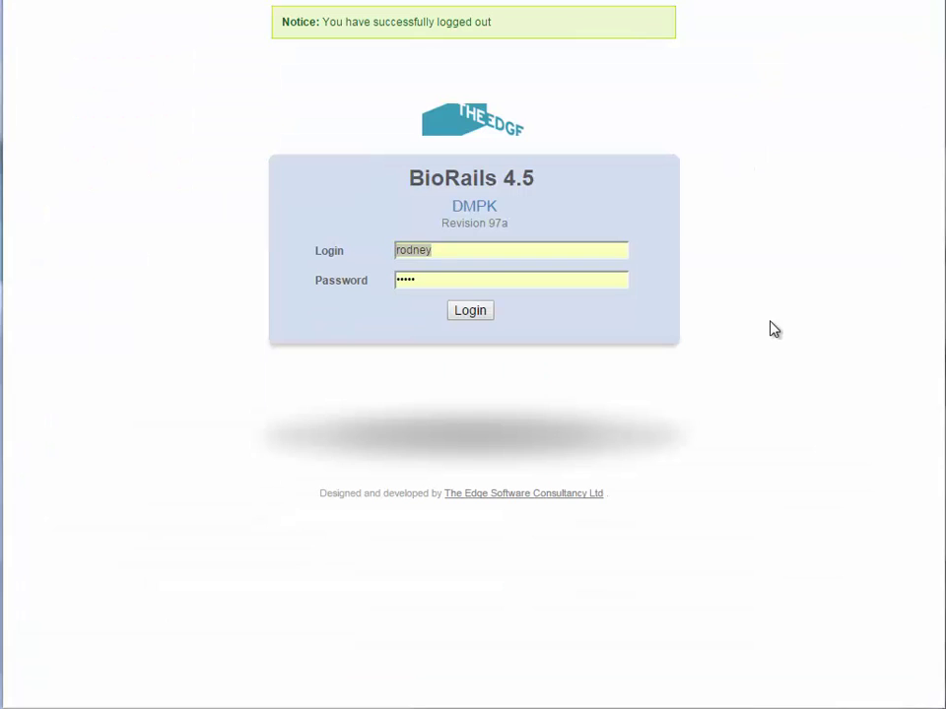
{"action": "left_click", "coordinate": [432, 256]}
{"action": "left_click", "coordinate": [449, 249]}
{"action": "left_click", "coordinate": [450, 339]}
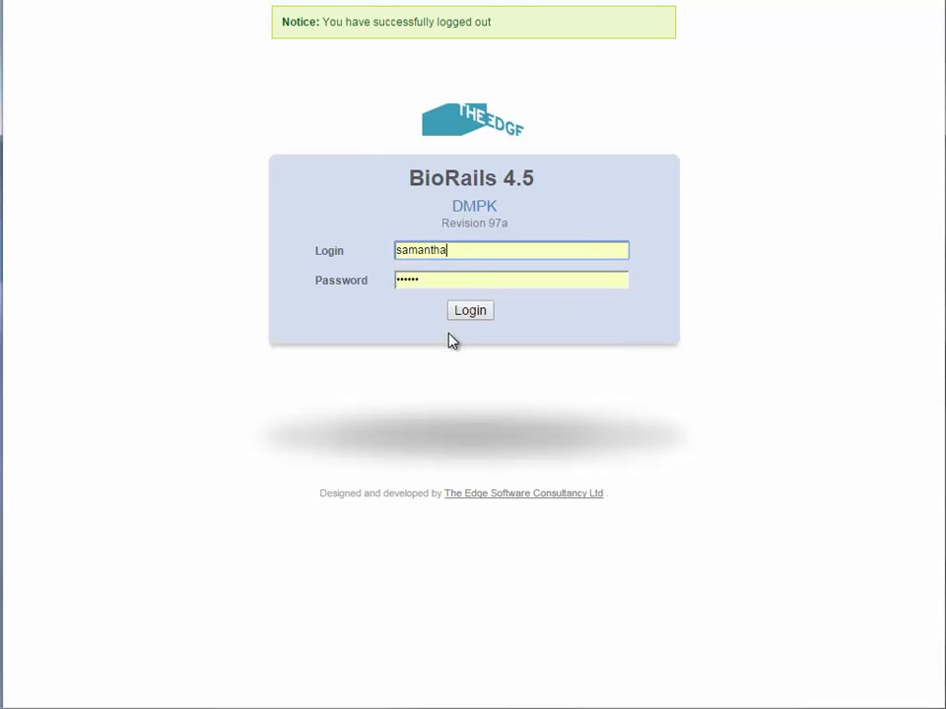
{"action": "left_click", "coordinate": [469, 313]}
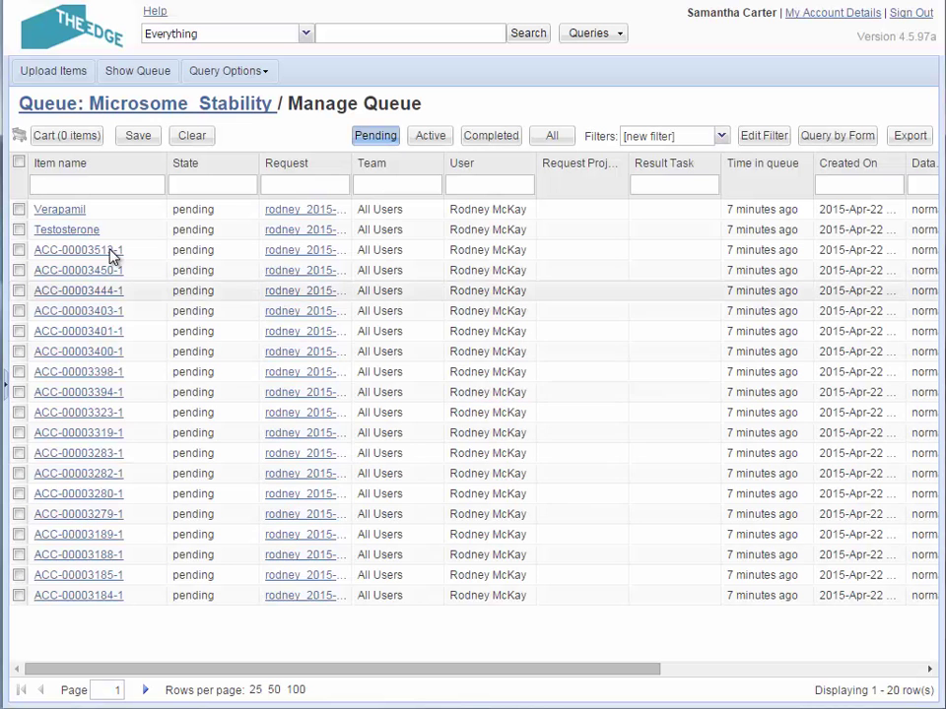
- Cart all 20 pending items, set their state to active, and create a task from them
{"action": "left_click", "coordinate": [16, 163]}
{"action": "left_click", "coordinate": [57, 144]}
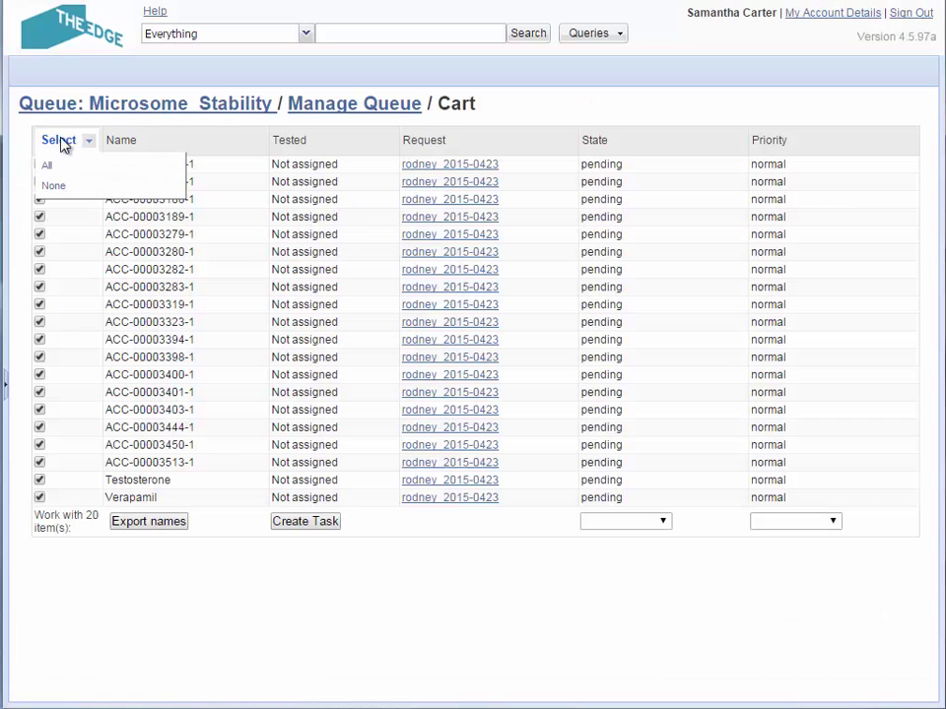
{"action": "left_click", "coordinate": [646, 522]}
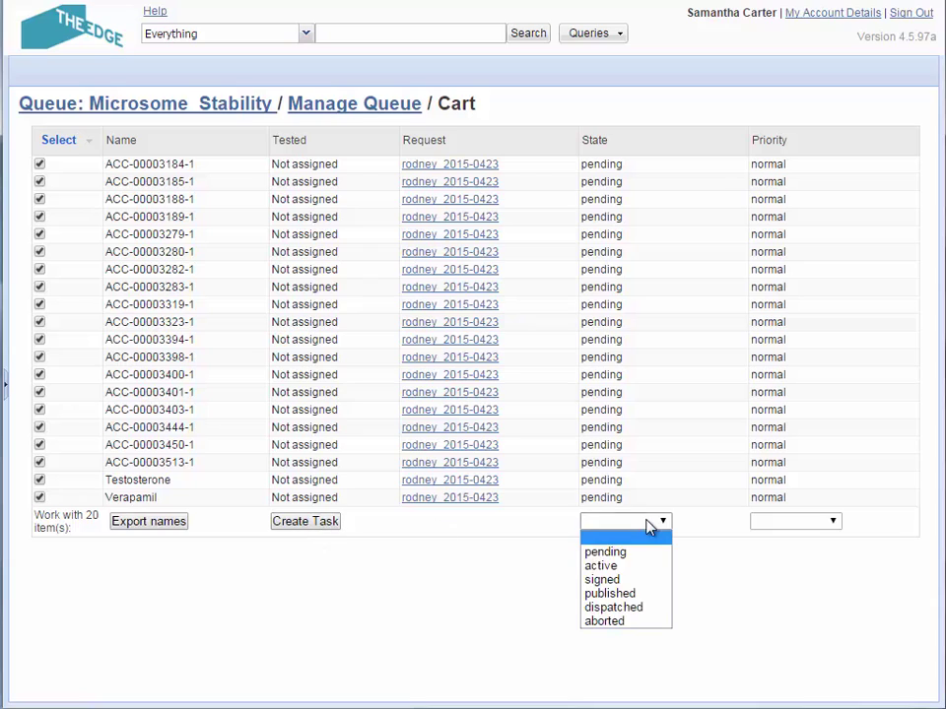
{"action": "left_click", "coordinate": [627, 570]}
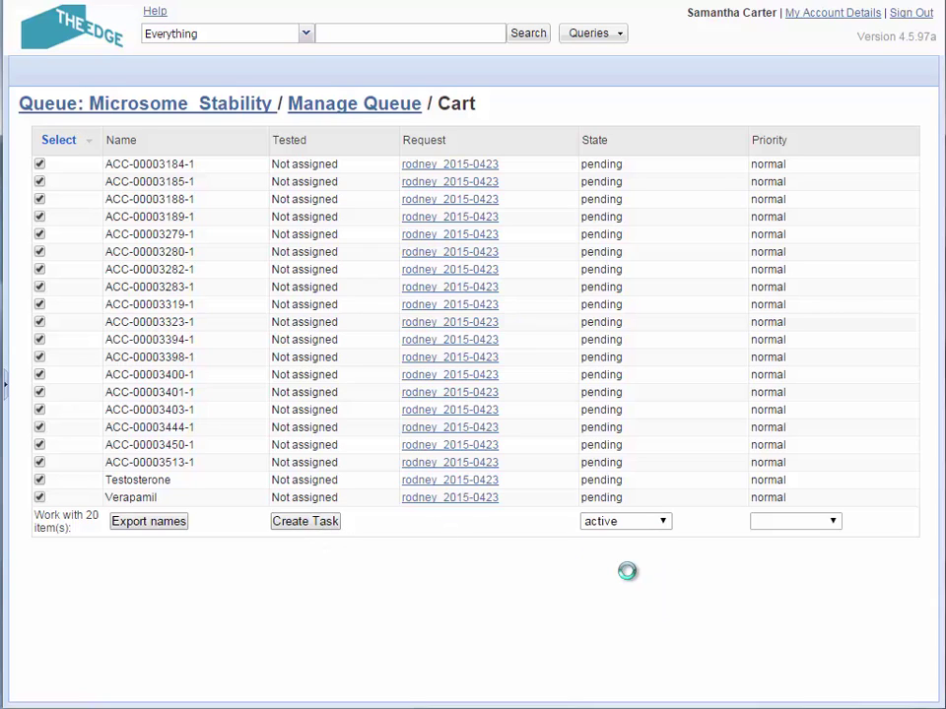
{"action": "left_click", "coordinate": [317, 527]}
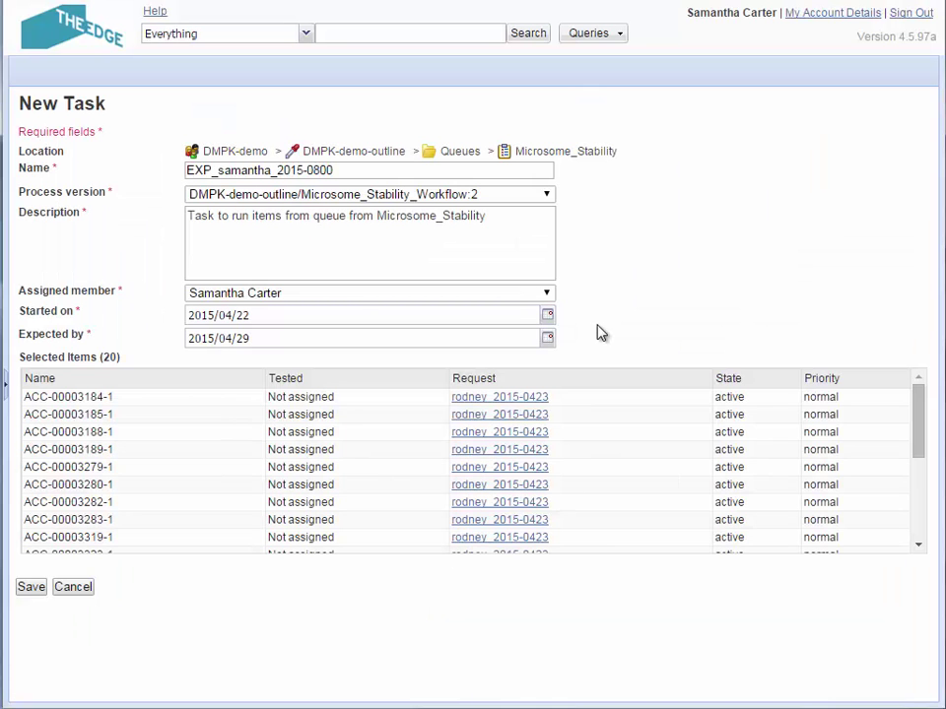
- Choose the other scientist as the task's assigned member and save the 20-sample task
{"action": "left_click", "coordinate": [547, 296]}
{"action": "left_click", "coordinate": [398, 393]}
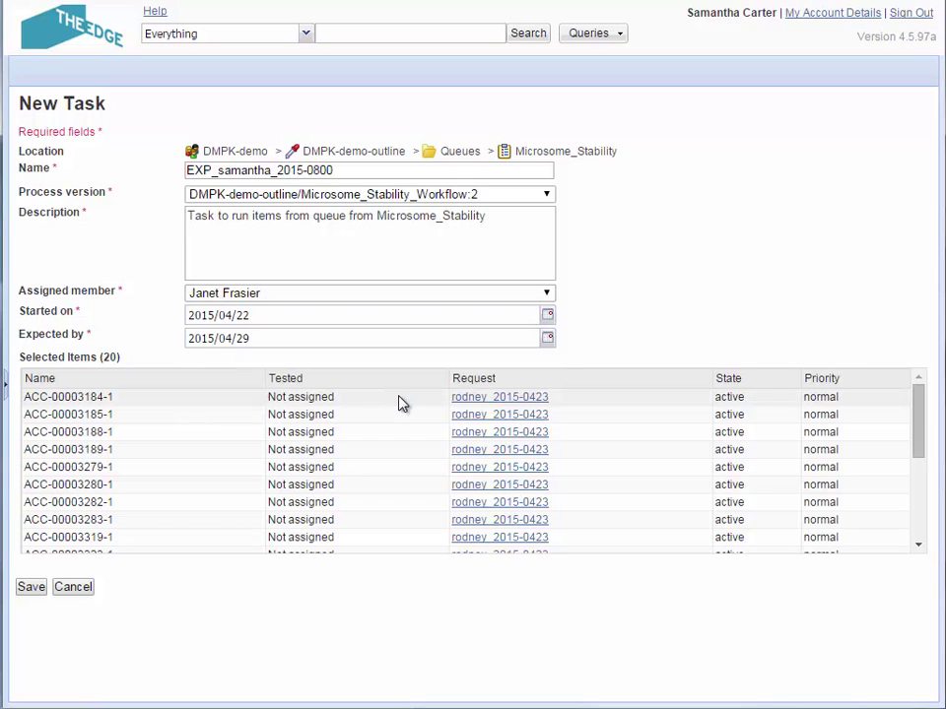
{"action": "left_click", "coordinate": [33, 591]}
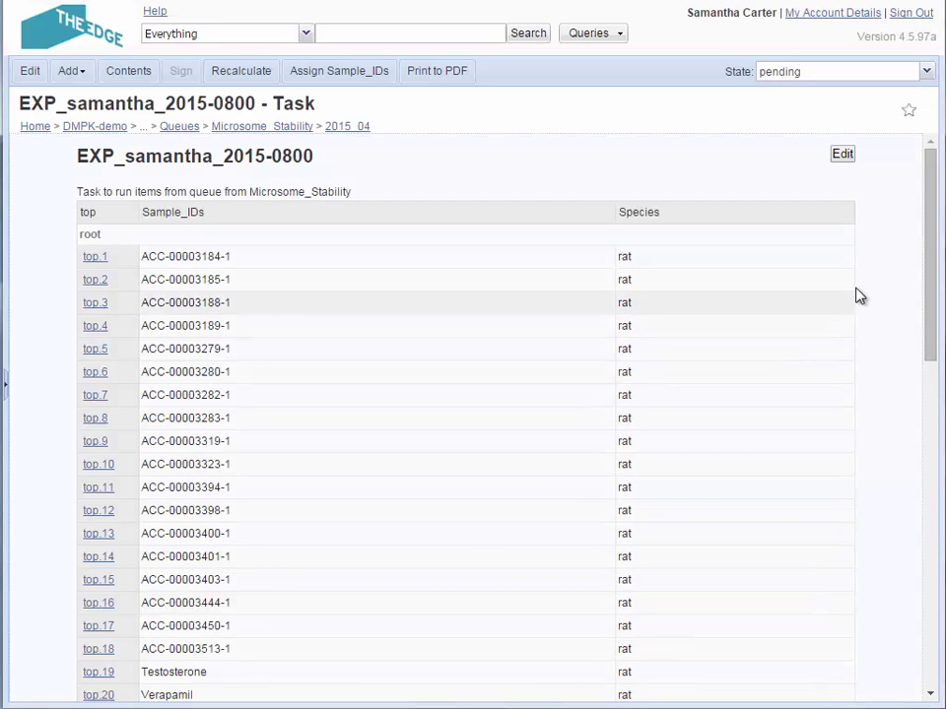
- Sign out and log in as the assigned scientist from the saved logins list
{"action": "left_click", "coordinate": [924, 397]}
{"action": "left_click_drag", "start_coordinate": [924, 397], "coordinate": [924, 202]}
{"action": "left_click", "coordinate": [897, 13]}
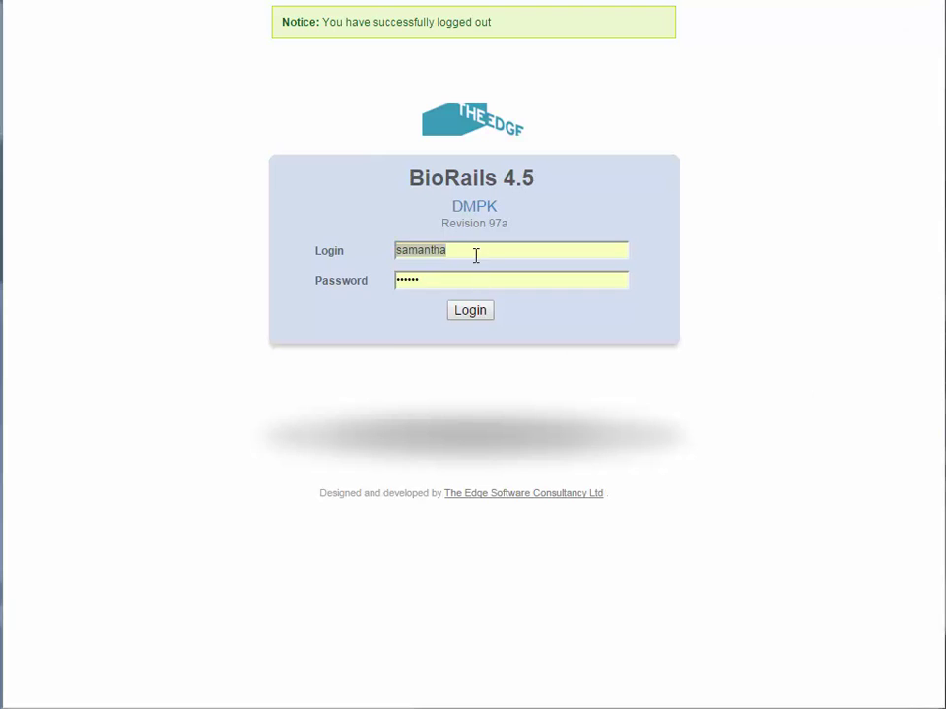
{"action": "left_click", "coordinate": [474, 255]}
{"action": "left_click", "coordinate": [467, 317]}
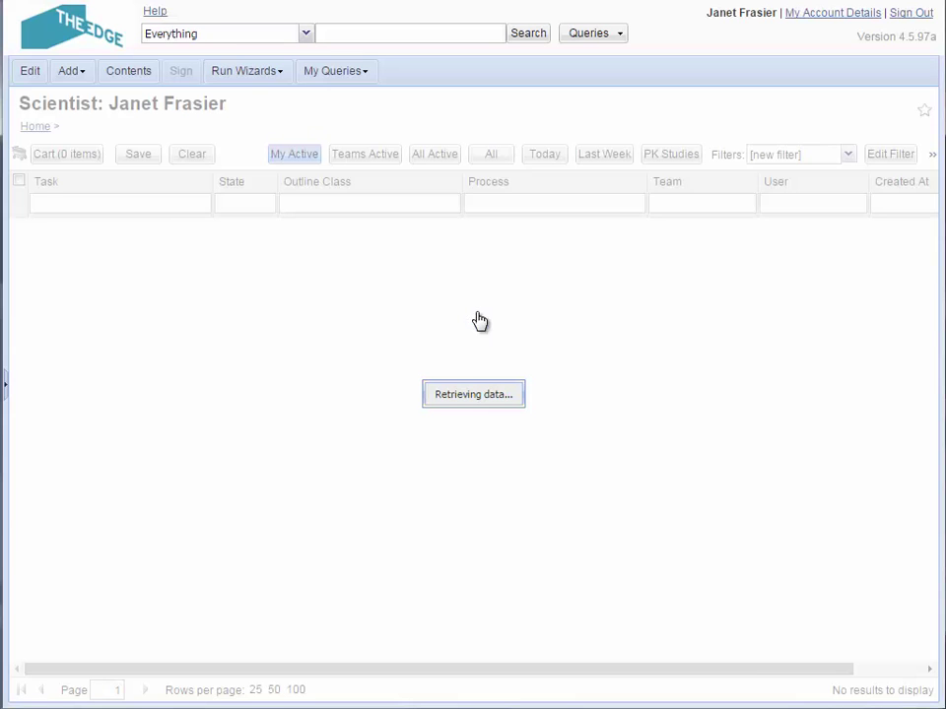
- Open the newest Microsome_Stability task and launch Microsomal_Stability_2.mor in Morphit, signing in
{"action": "left_click", "coordinate": [127, 230]}
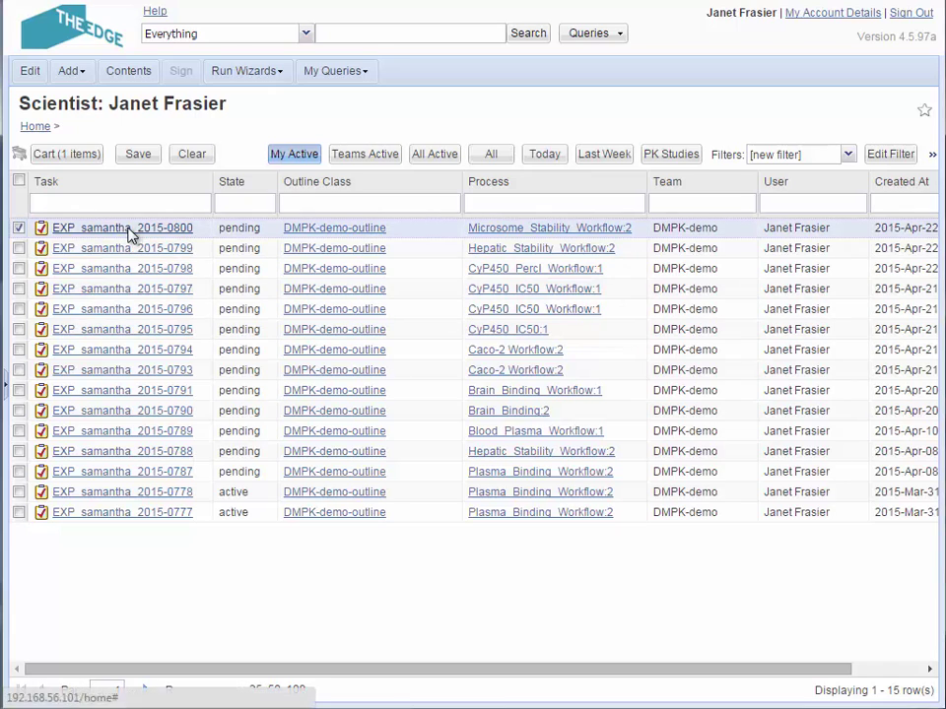
{"action": "left_click", "coordinate": [127, 230]}
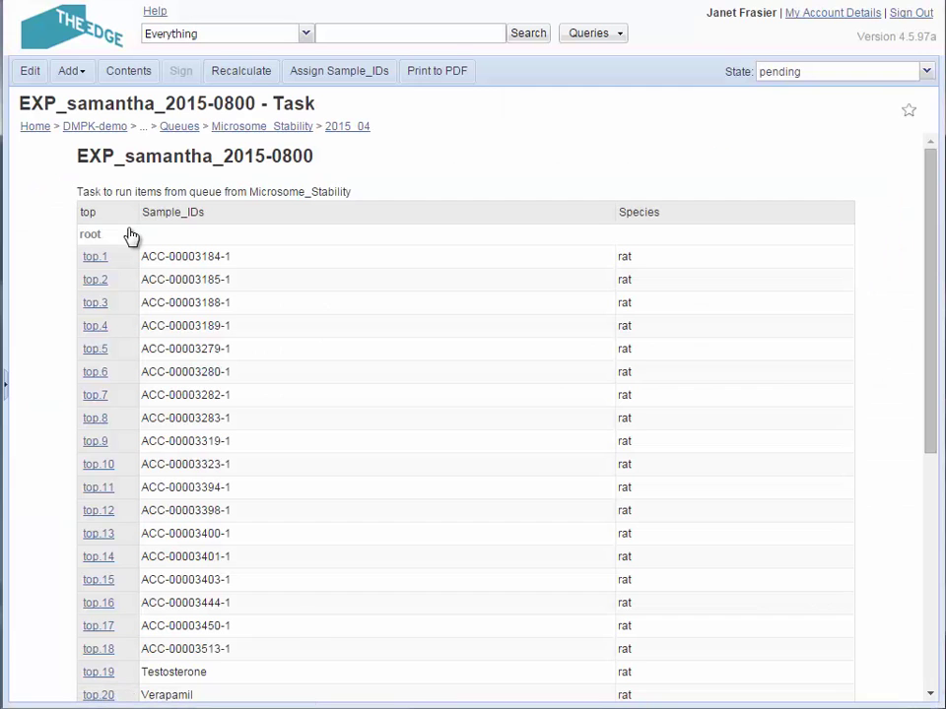
{"action": "scroll", "coordinate": [44, 242], "scroll_direction": "down", "scroll_amount": 4}
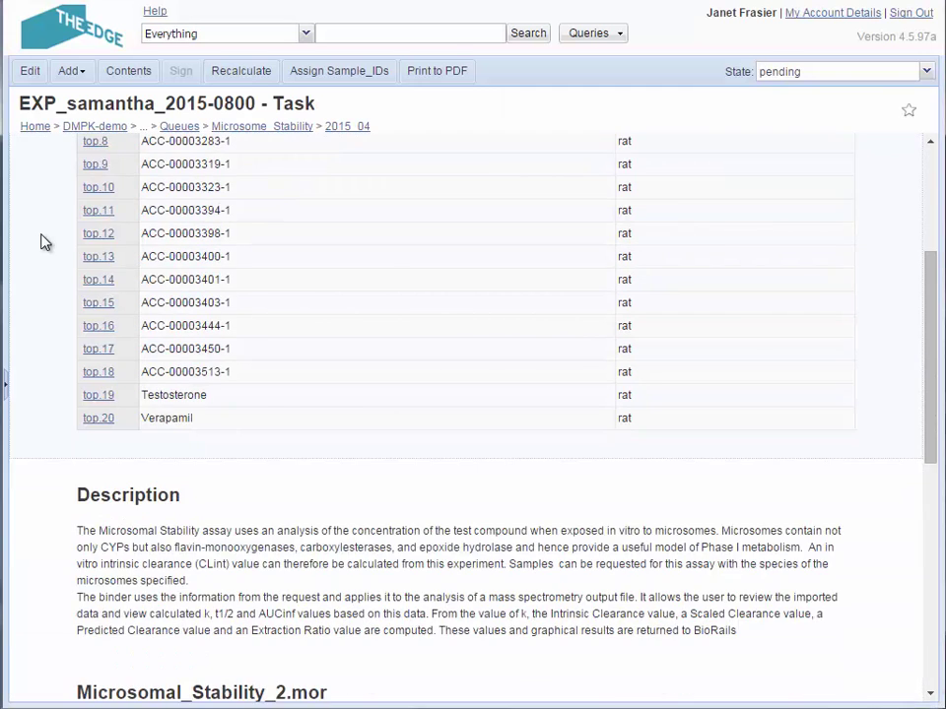
{"action": "scroll", "coordinate": [43, 242], "scroll_direction": "down", "scroll_amount": 4}
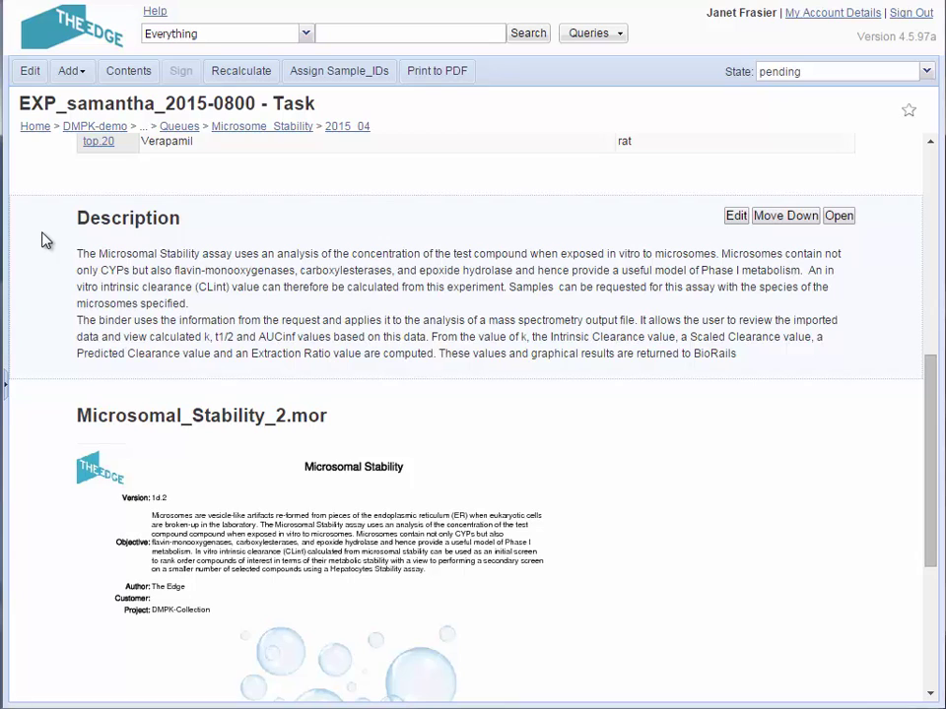
{"action": "scroll", "coordinate": [44, 242], "scroll_direction": "down", "scroll_amount": 6}
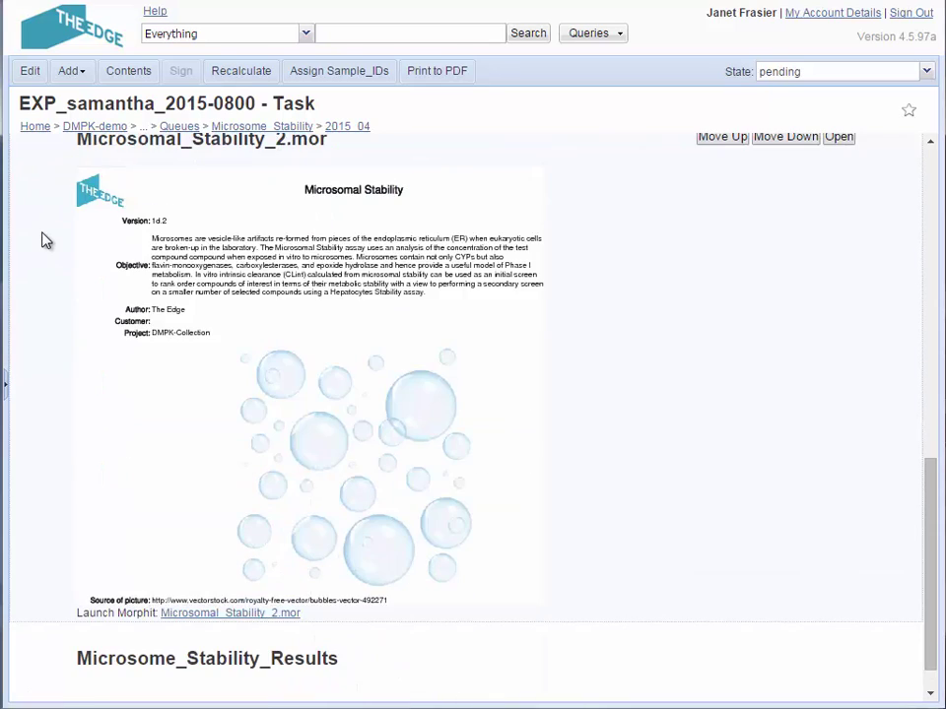
{"action": "left_click", "coordinate": [281, 615]}
{"action": "left_click", "coordinate": [438, 512]}
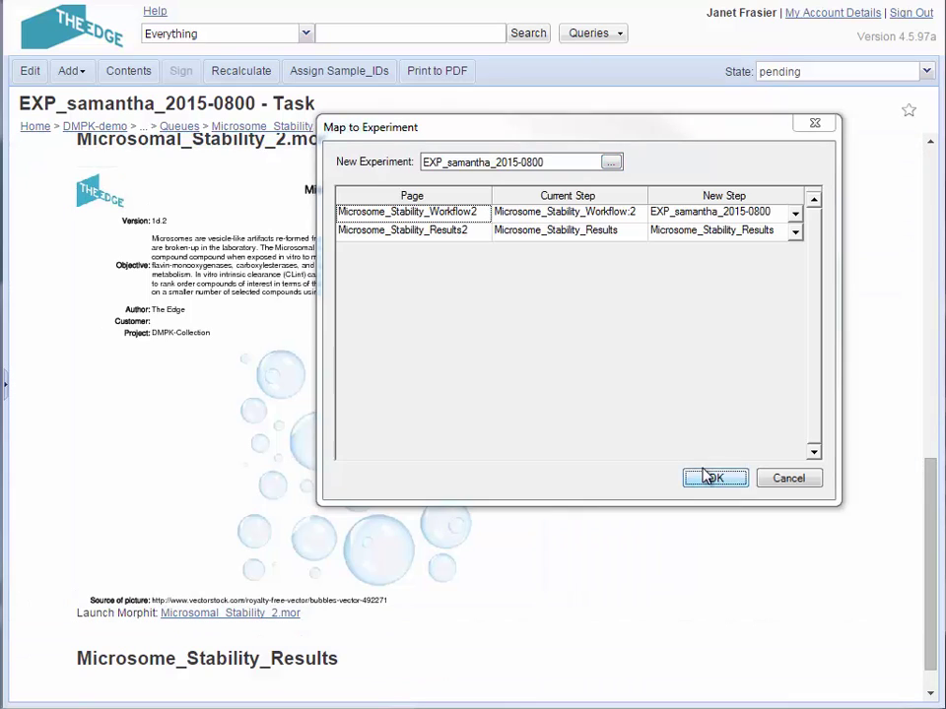
- Confirm mapping the binder pages to the new experiment and accept the data refresh
{"action": "left_click", "coordinate": [703, 473]}
{"action": "left_click", "coordinate": [686, 464]}
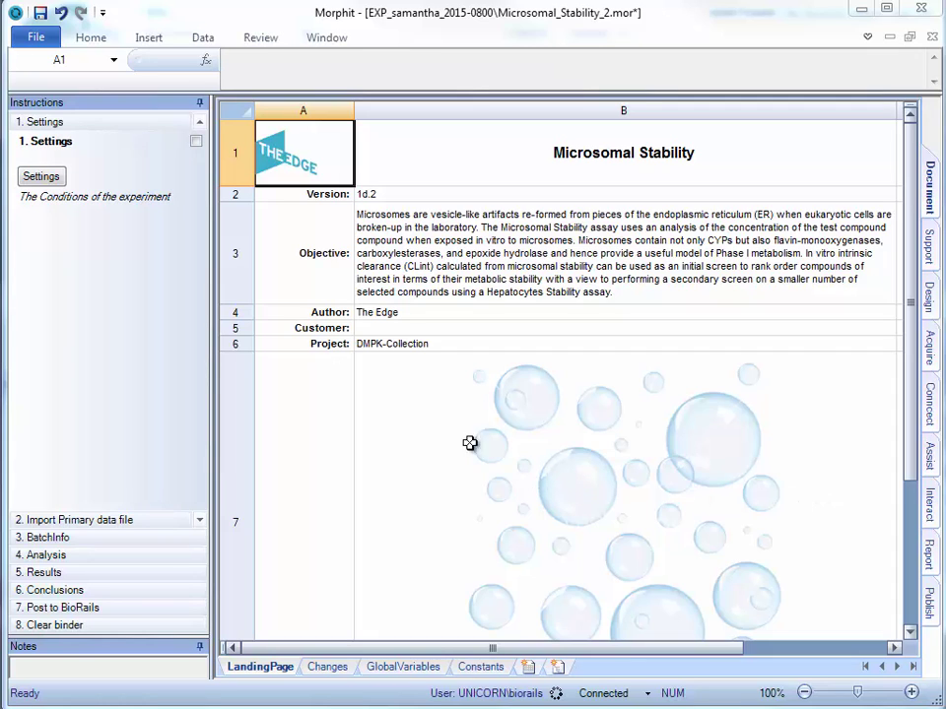
- From the Import Primary data step, import Microsomal_Stability_Data.txt into the PrimaryDataMic sheet
{"action": "left_click", "coordinate": [62, 179]}
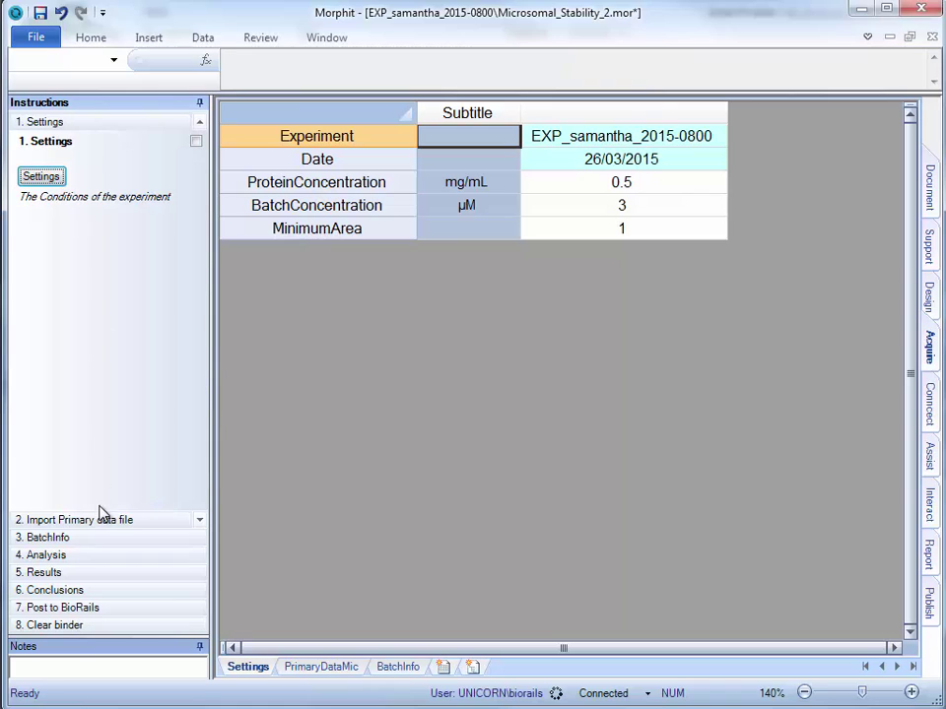
{"action": "left_click", "coordinate": [100, 519]}
{"action": "left_click", "coordinate": [74, 198]}
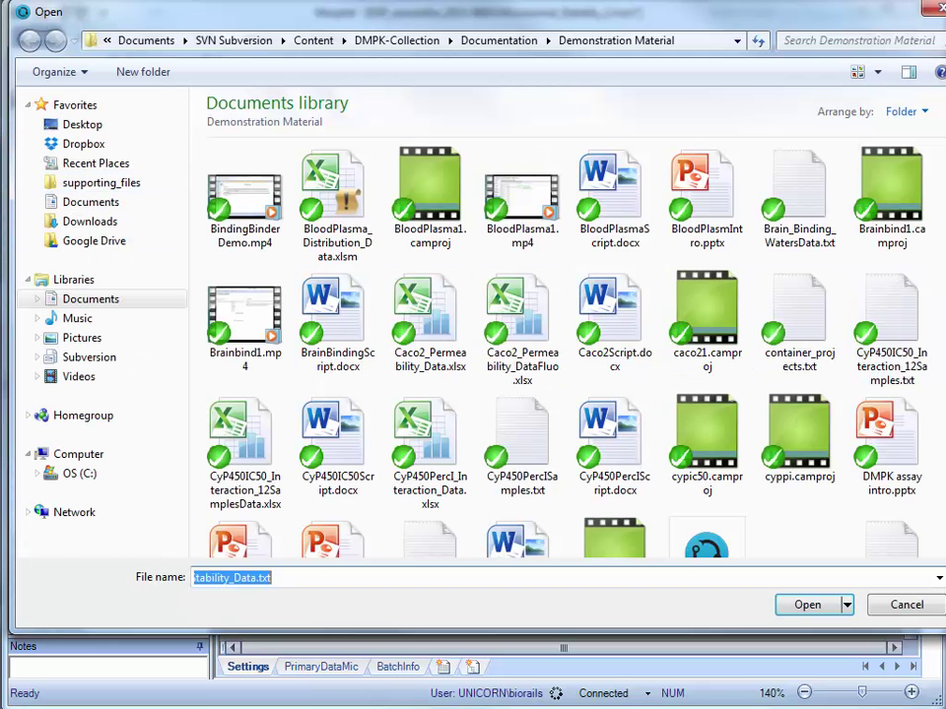
{"action": "scroll", "coordinate": [674, 328], "scroll_direction": "down", "scroll_amount": 5}
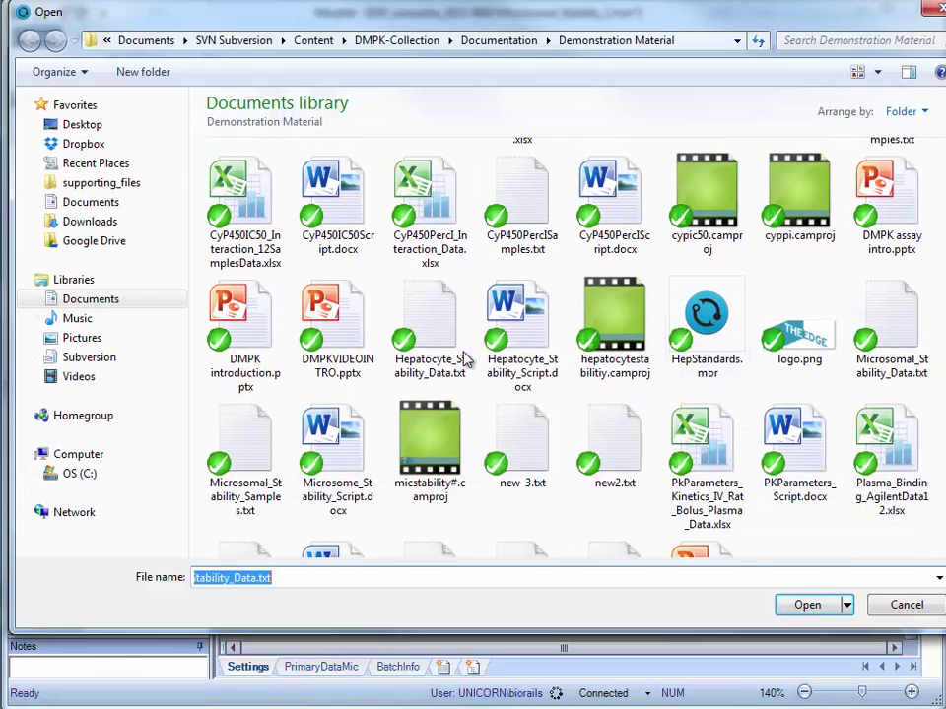
{"action": "double_click", "coordinate": [916, 330]}
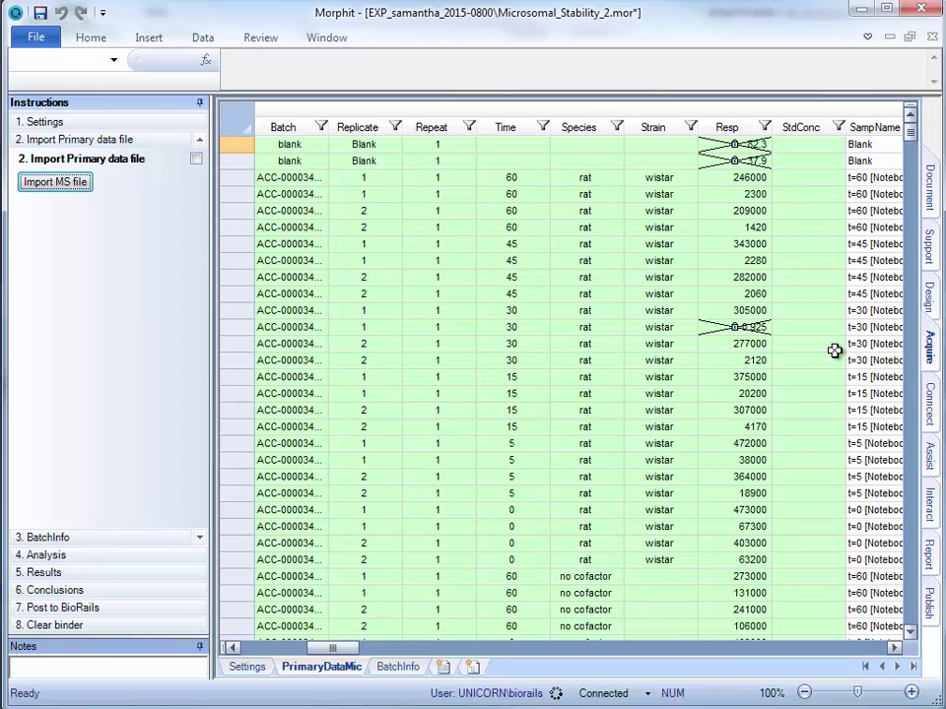
- Generate the batch information table and the per-batch regression analysis
{"action": "left_click", "coordinate": [89, 538]}
{"action": "left_click", "coordinate": [41, 212]}
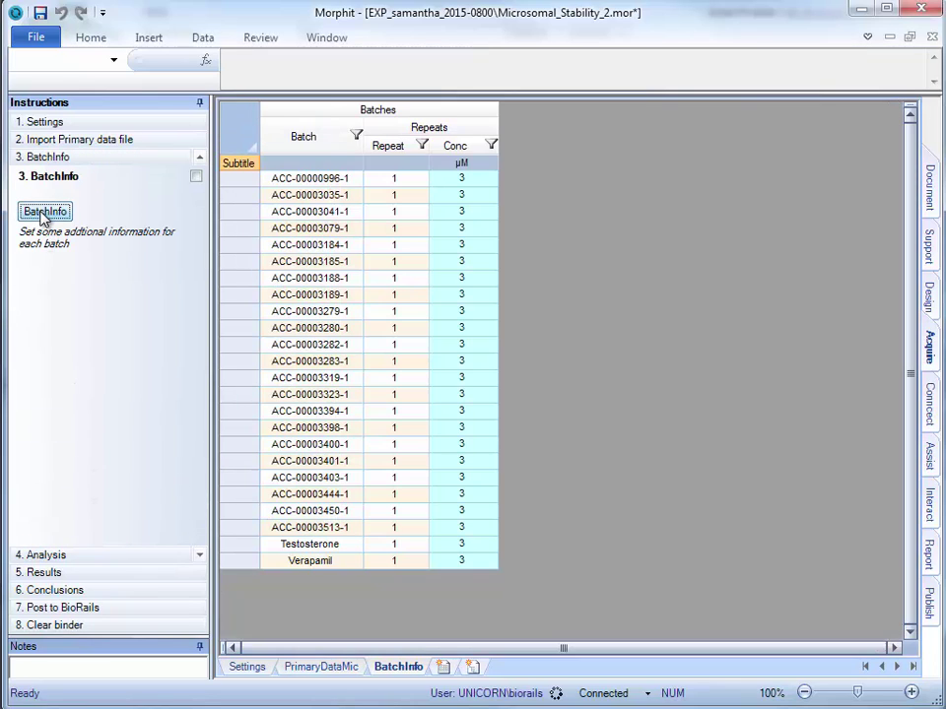
{"action": "left_click", "coordinate": [65, 557]}
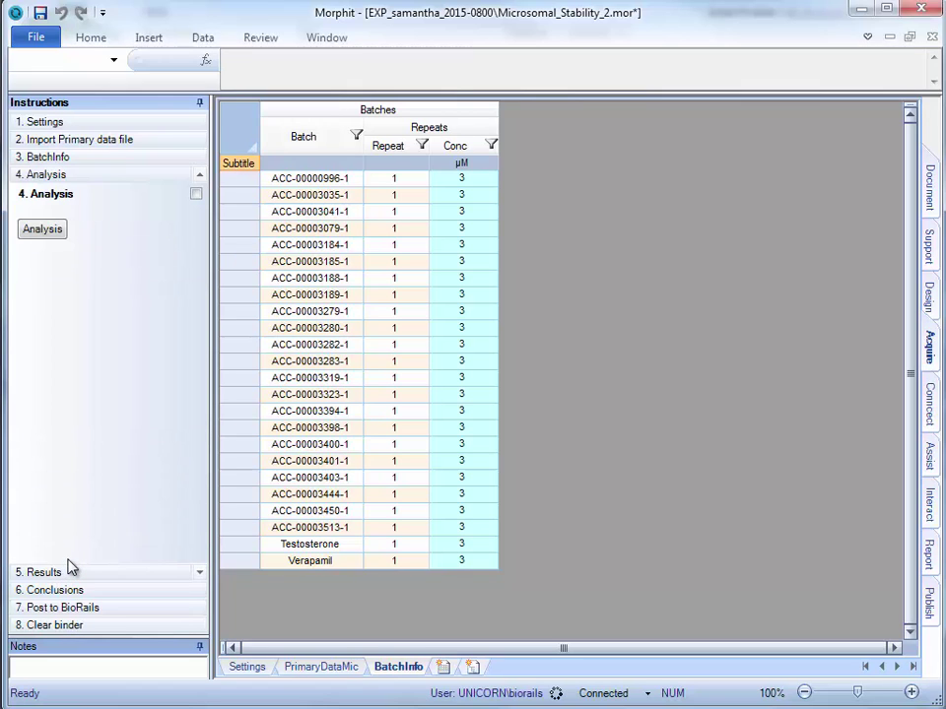
{"action": "left_click", "coordinate": [54, 234]}
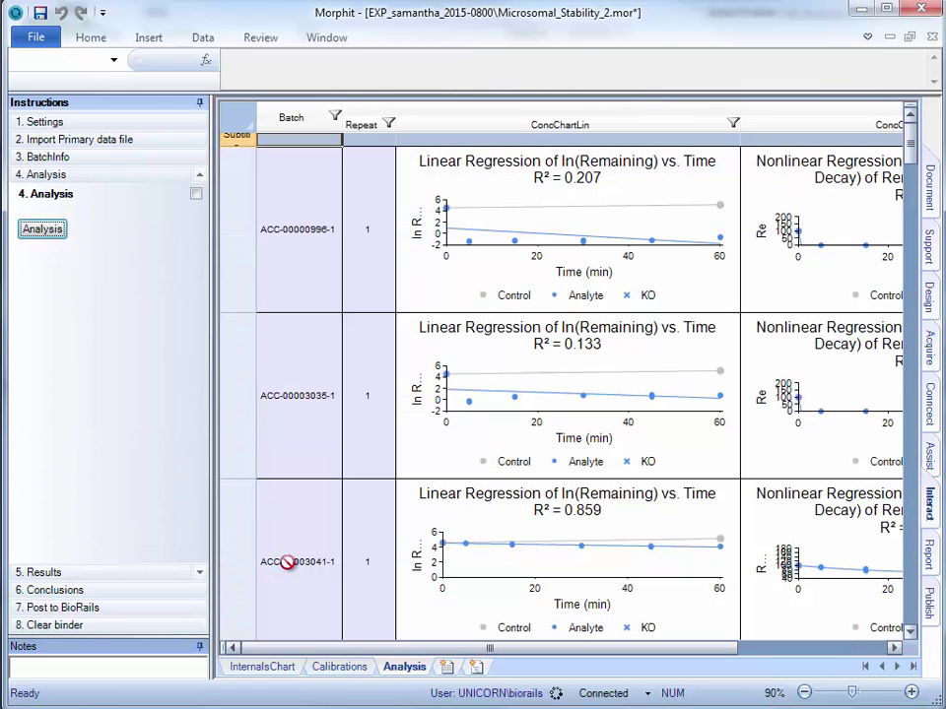
- Review the exponential decay fits, including R² = 0.957, then show the Conclusions clearance table
{"action": "left_click_drag", "start_coordinate": [315, 652], "coordinate": [510, 653]}
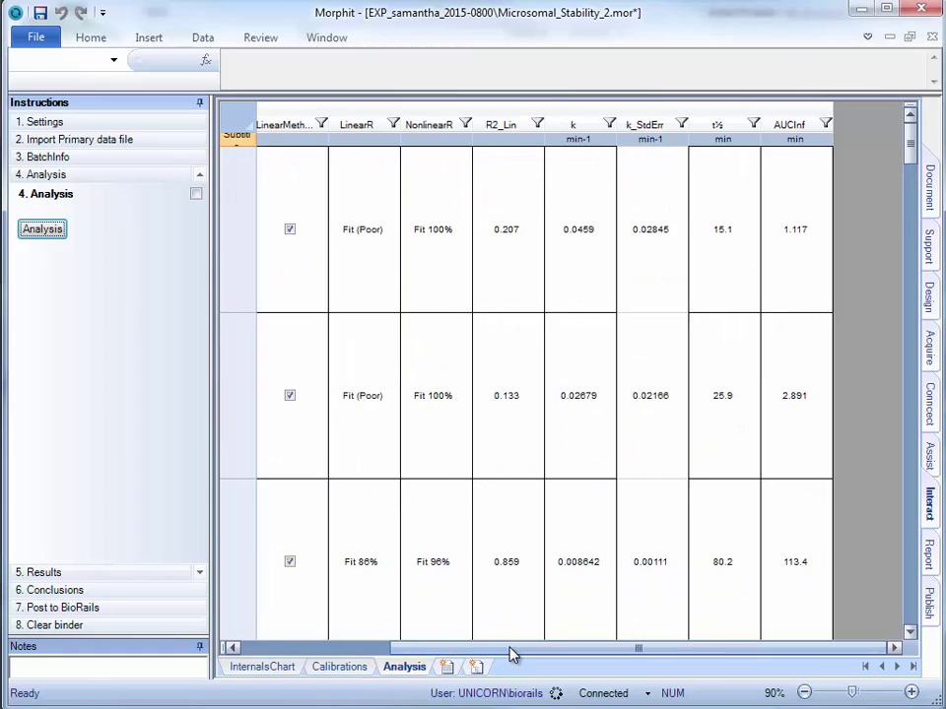
{"action": "left_click", "coordinate": [233, 648]}
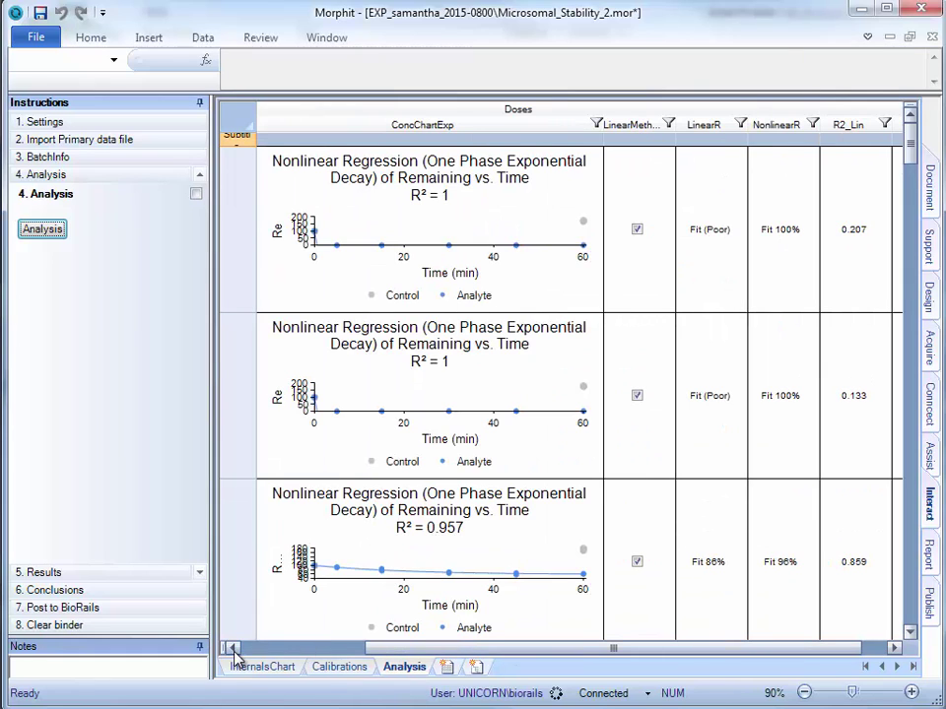
{"action": "left_click", "coordinate": [578, 479]}
{"action": "scroll", "coordinate": [577, 479], "scroll_direction": "down", "scroll_amount": 5}
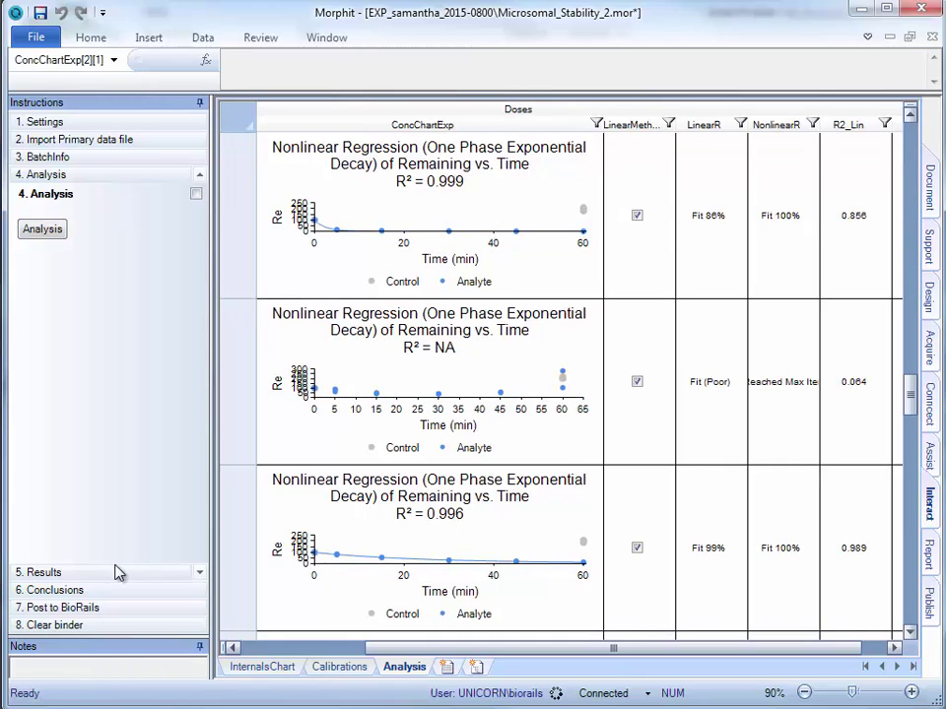
{"action": "left_click", "coordinate": [79, 590]}
{"action": "left_click", "coordinate": [42, 266]}
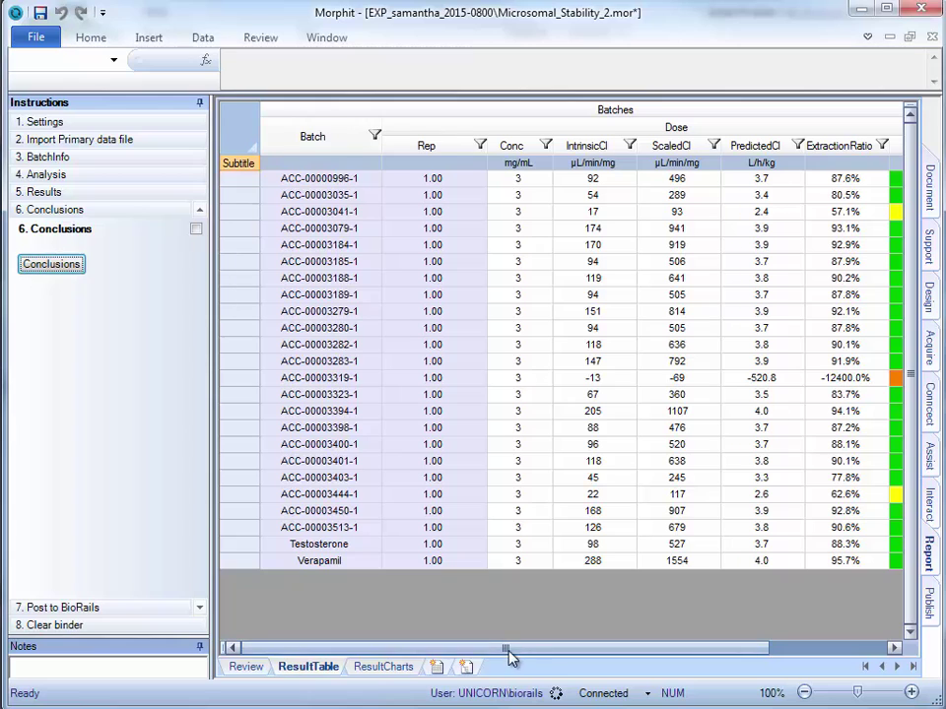
- Review the clearance ResultCharts, then post the Microsome_Stability_Workflow2 results to the BioRails task
{"action": "left_click_drag", "start_coordinate": [511, 655], "coordinate": [624, 654]}
{"action": "left_click", "coordinate": [375, 666]}
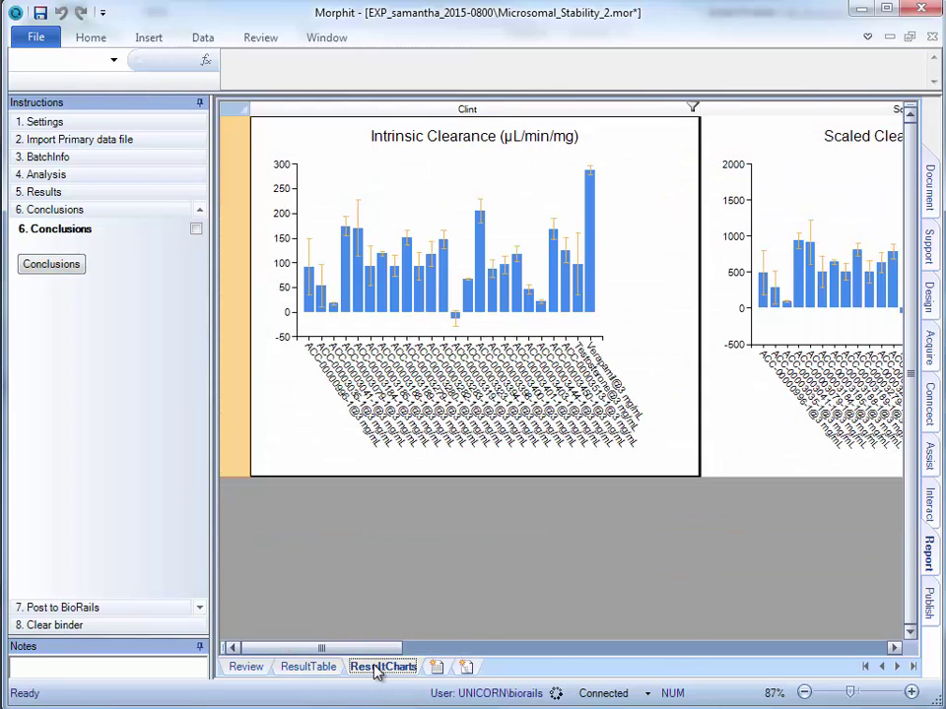
{"action": "left_click_drag", "start_coordinate": [335, 648], "coordinate": [638, 654]}
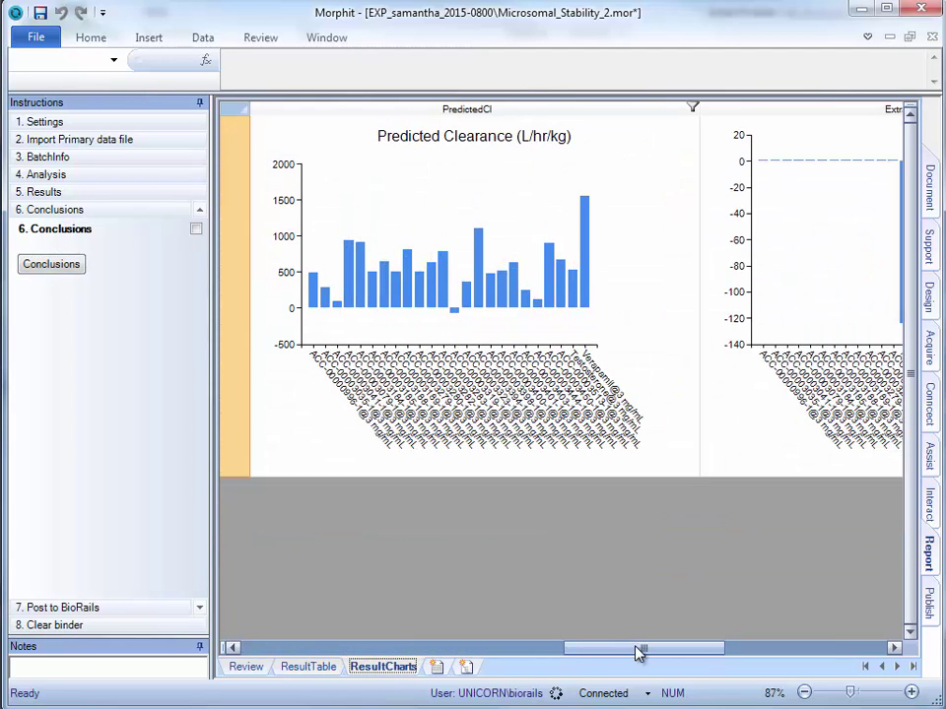
{"action": "left_click", "coordinate": [99, 608]}
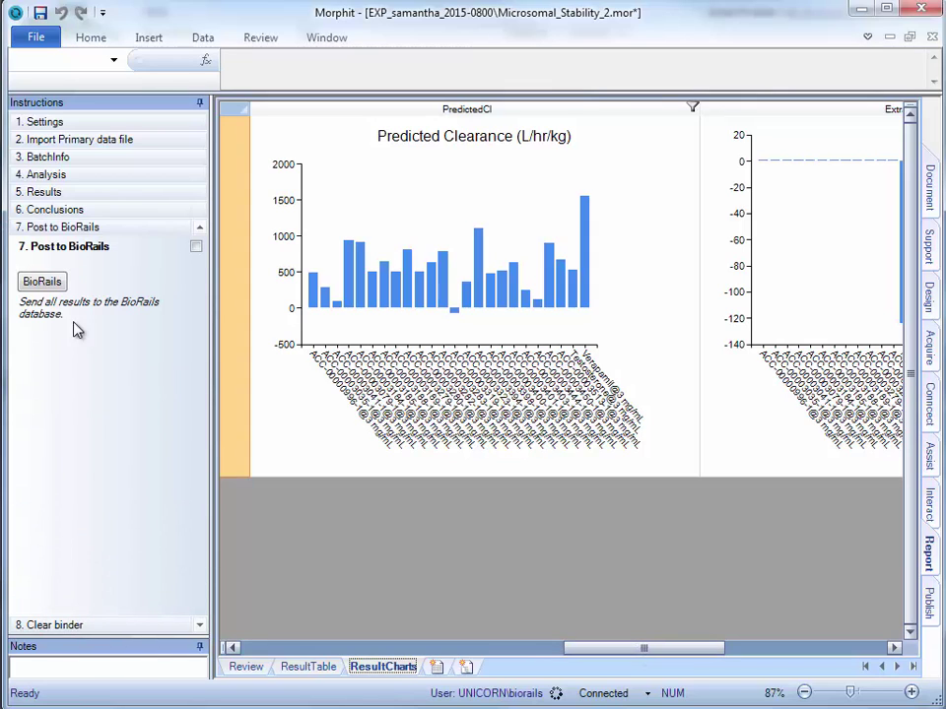
{"action": "left_click", "coordinate": [47, 283]}
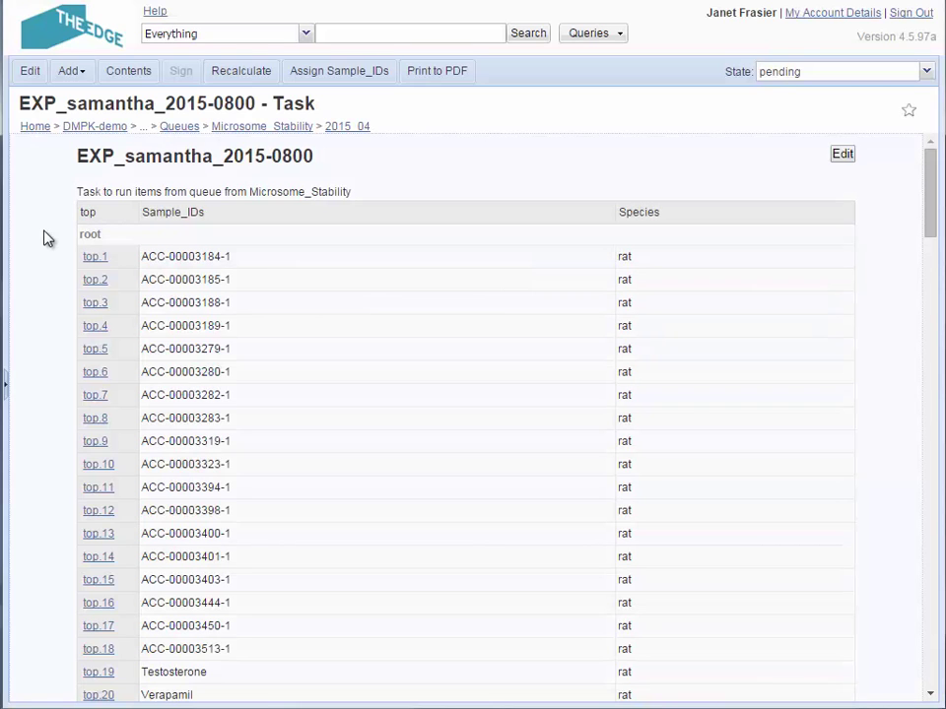
- Check the posted Results table on the task page, then sign out of BioRails
{"action": "scroll", "coordinate": [43, 237], "scroll_direction": "down", "scroll_amount": 7}
{"action": "scroll", "coordinate": [43, 237], "scroll_direction": "down", "scroll_amount": 18}
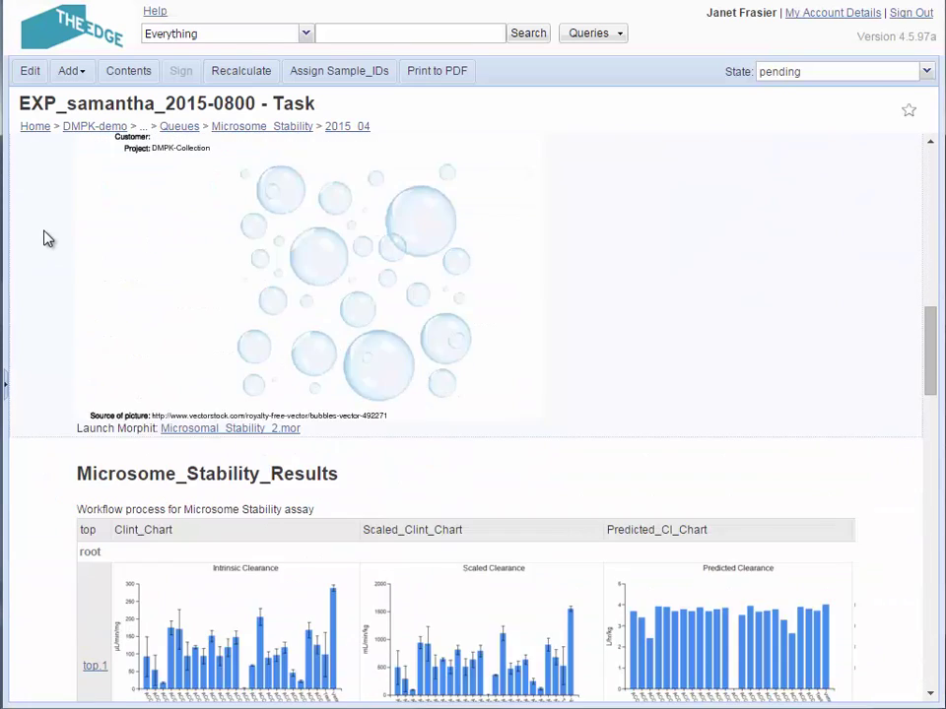
{"action": "scroll", "coordinate": [44, 237], "scroll_direction": "down", "scroll_amount": 10}
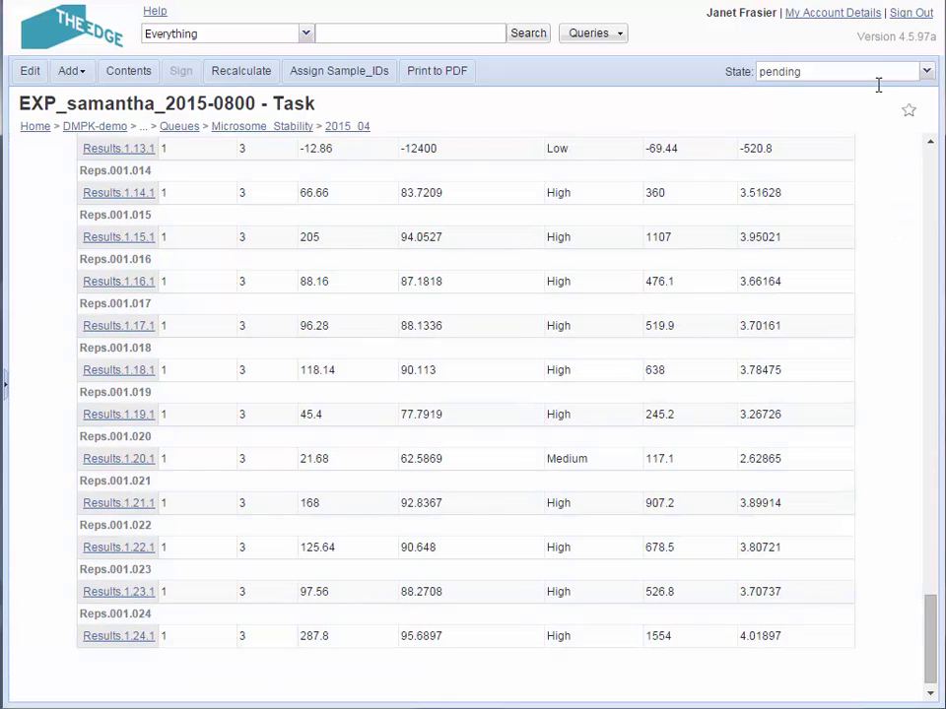
{"action": "left_click", "coordinate": [903, 13]}
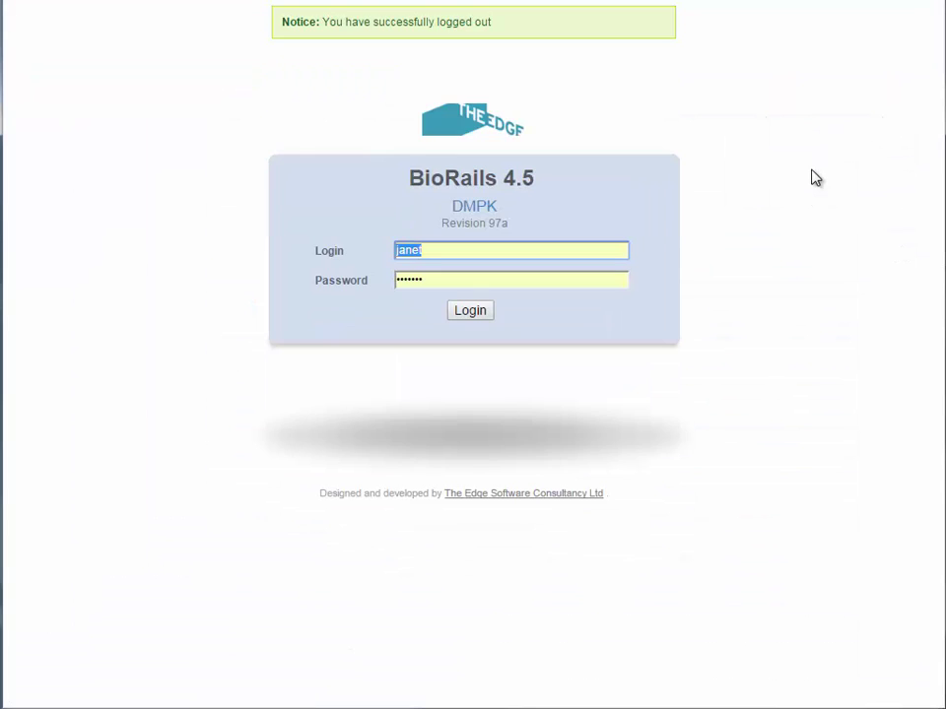
- Log back in as the lab manager using a saved username from the login suggestions
{"action": "left_click", "coordinate": [484, 255]}
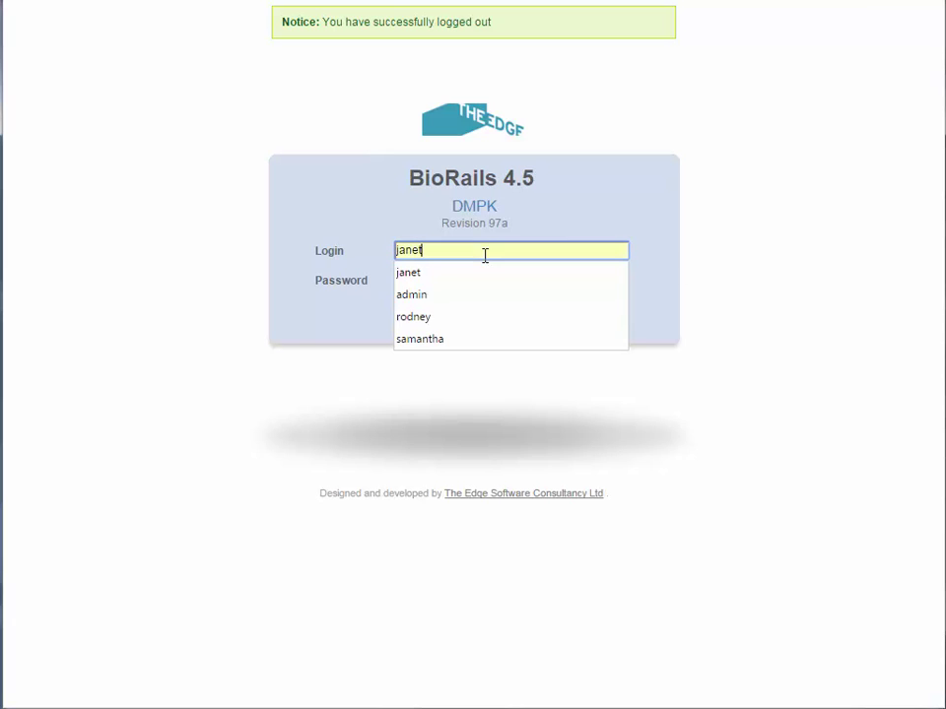
{"action": "left_click", "coordinate": [454, 341]}
{"action": "left_click", "coordinate": [466, 319]}
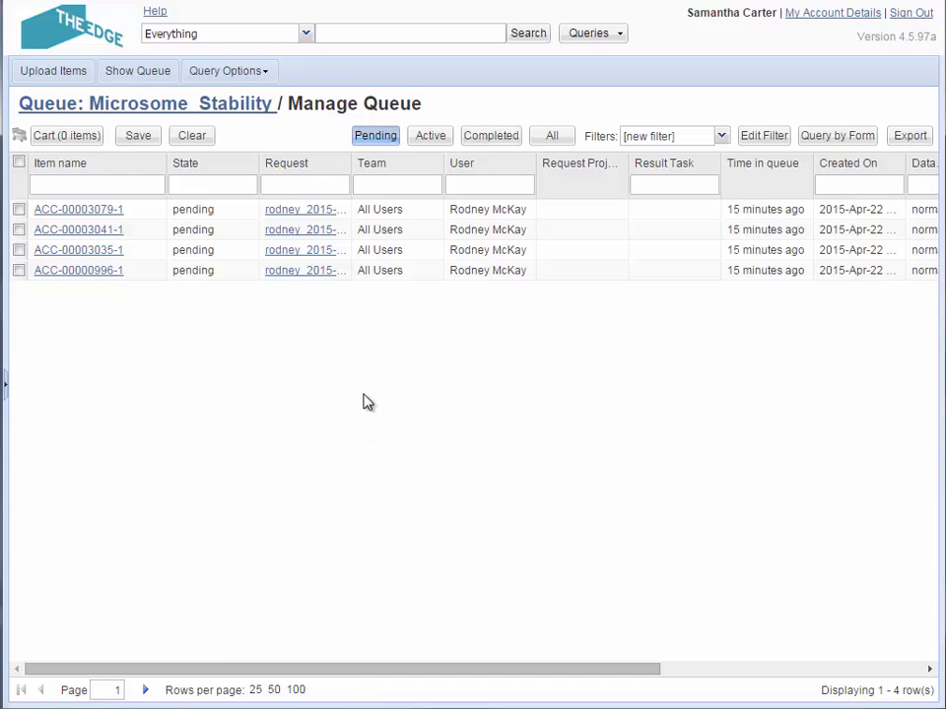
- Filter the queue to Active items, select ACC-00003184-1 and inspect its result task page
{"action": "left_click", "coordinate": [429, 136]}
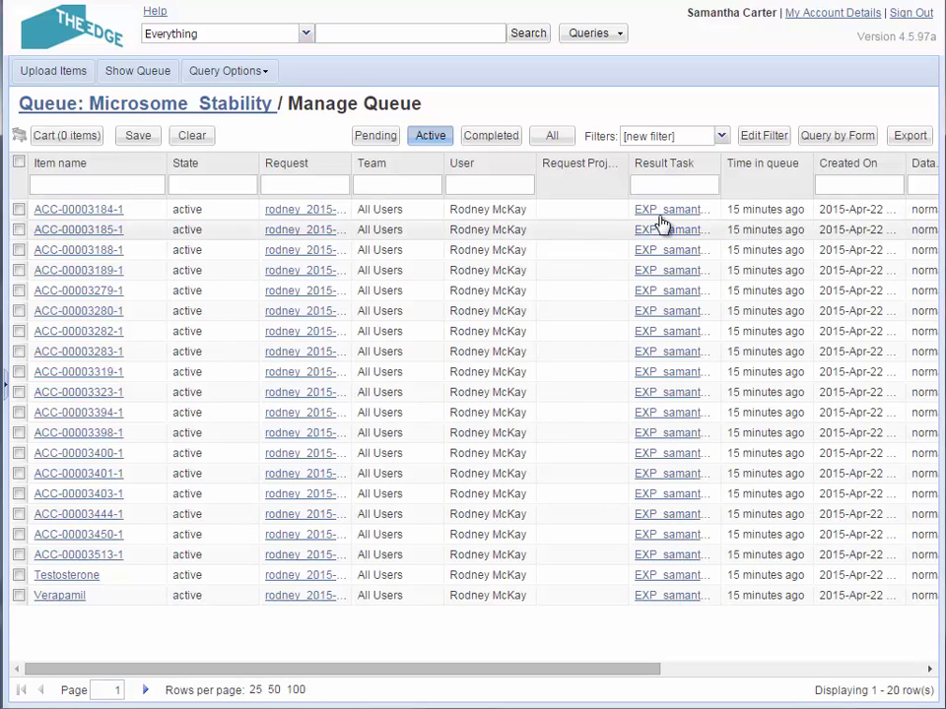
{"action": "left_click", "coordinate": [665, 215]}
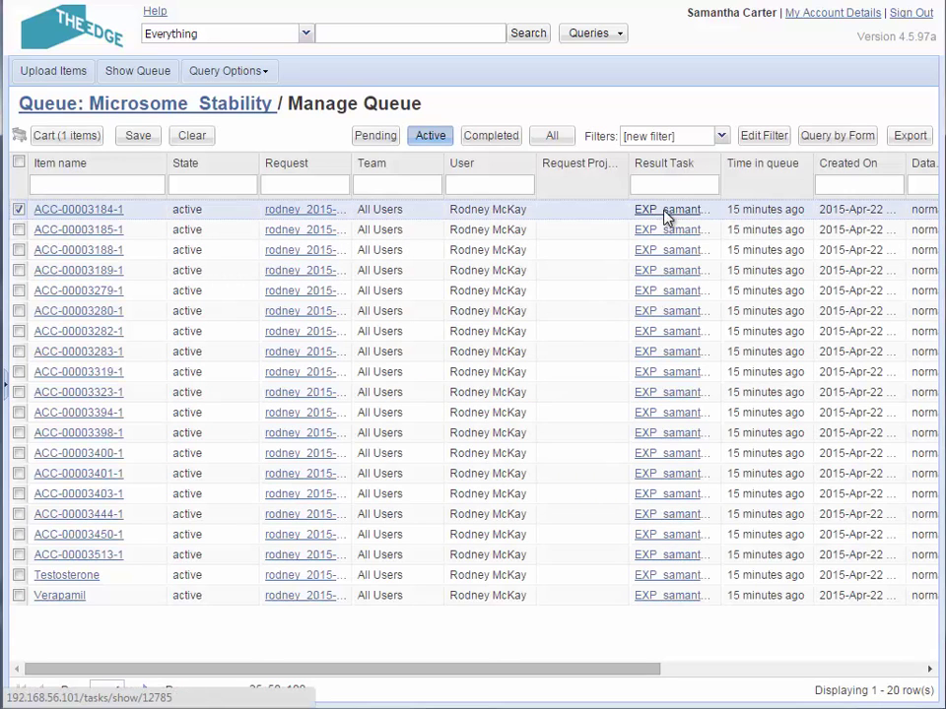
{"action": "left_click", "coordinate": [665, 210]}
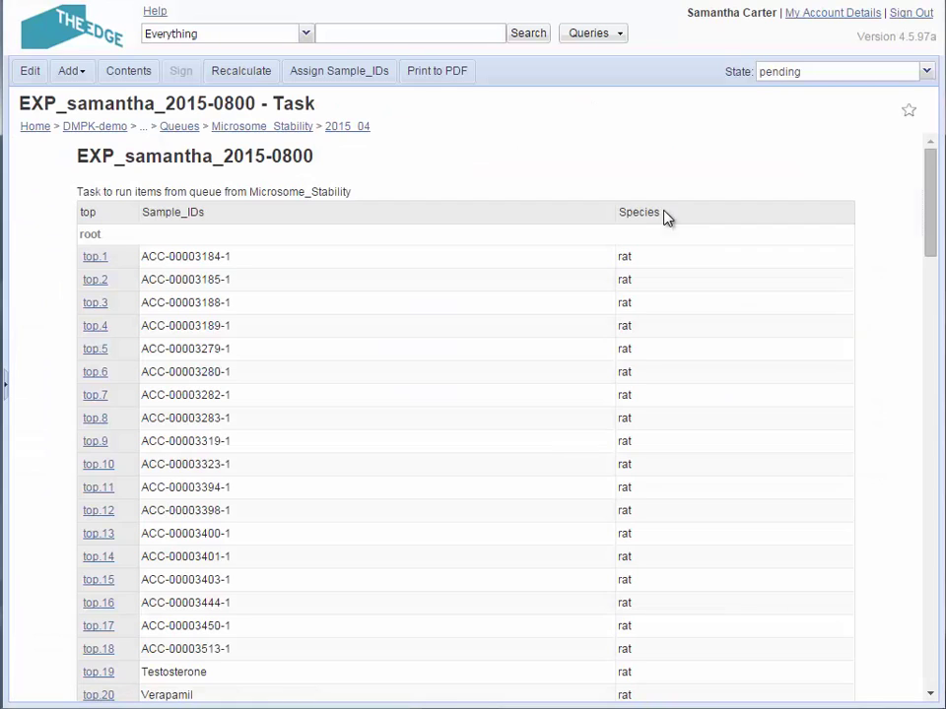
{"action": "scroll", "coordinate": [883, 236], "scroll_direction": "down", "scroll_amount": 10}
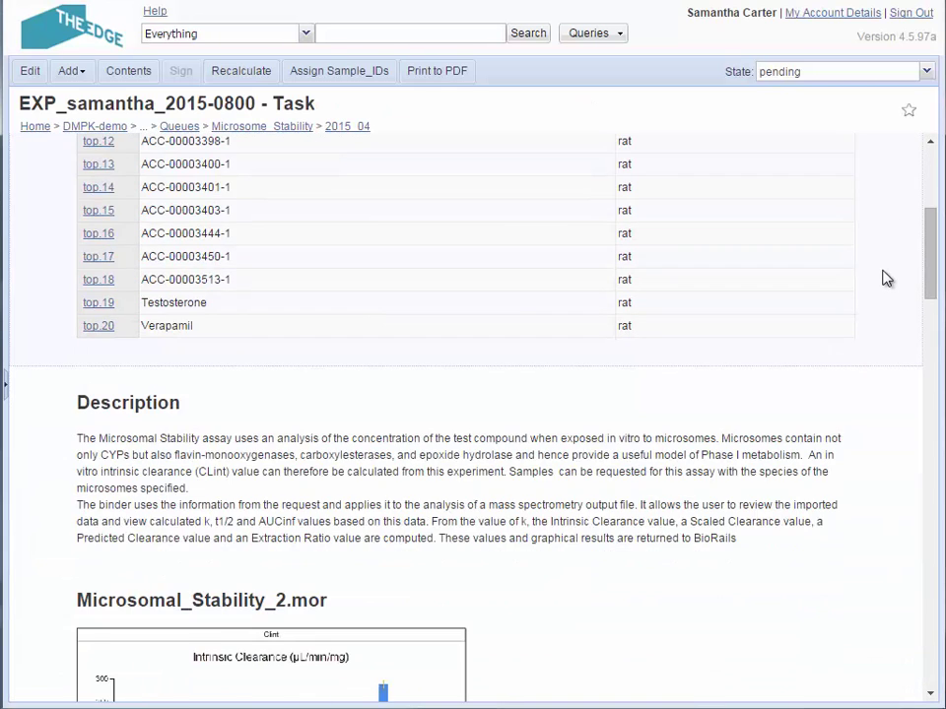
{"action": "scroll", "coordinate": [885, 280], "scroll_direction": "down", "scroll_amount": 2}
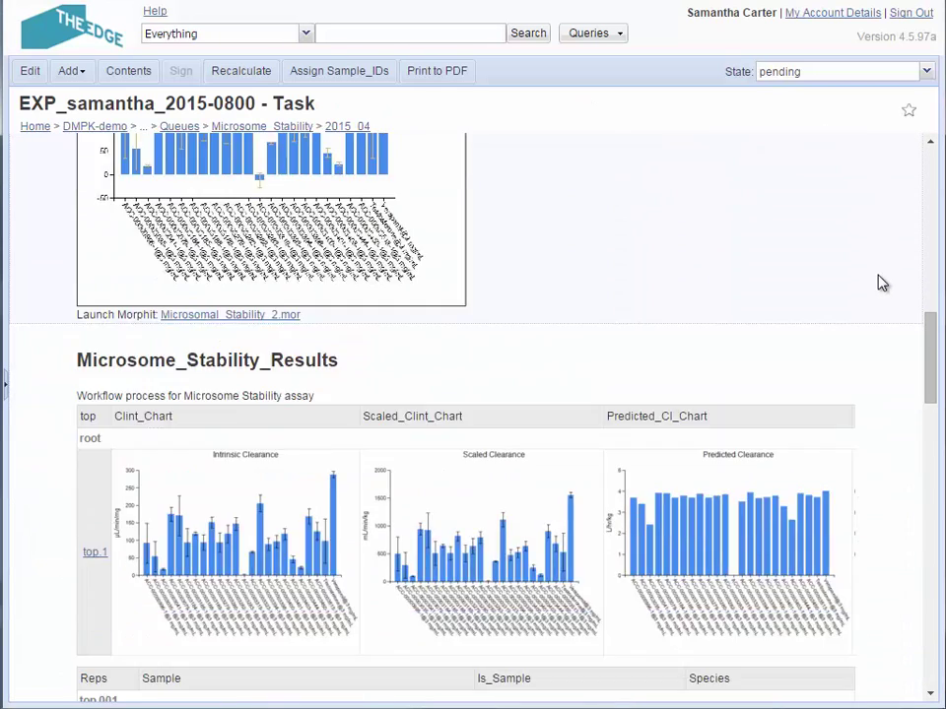
{"action": "scroll", "coordinate": [883, 282], "scroll_direction": "up", "scroll_amount": 8}
{"action": "scroll", "coordinate": [882, 283], "scroll_direction": "up", "scroll_amount": 2}
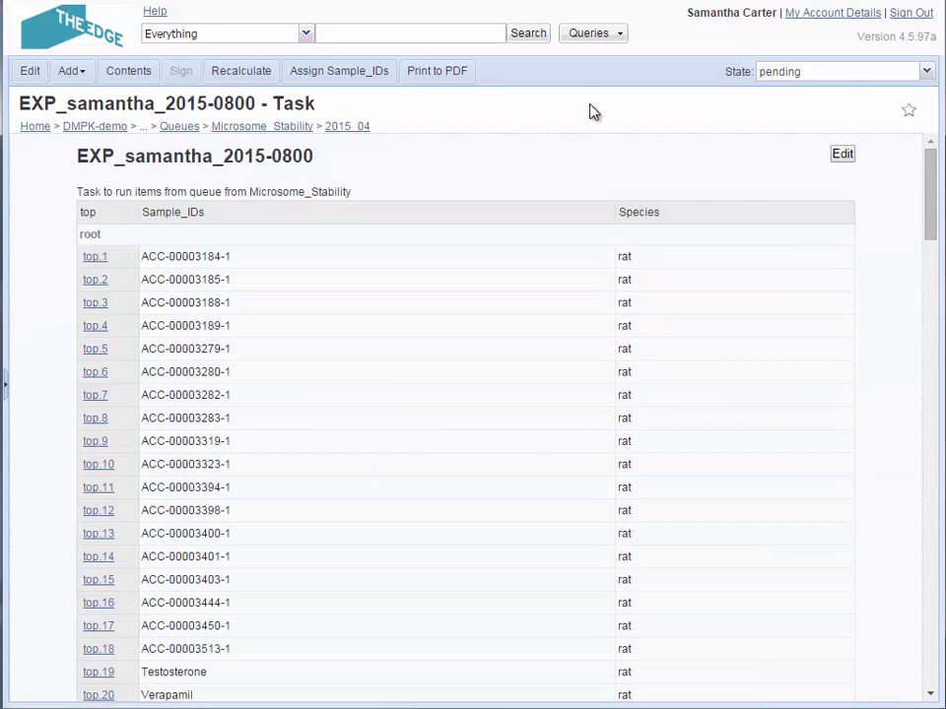
- Run the saved Microsome_Stability_Results query from the Queries menu
{"action": "left_click", "coordinate": [587, 34]}
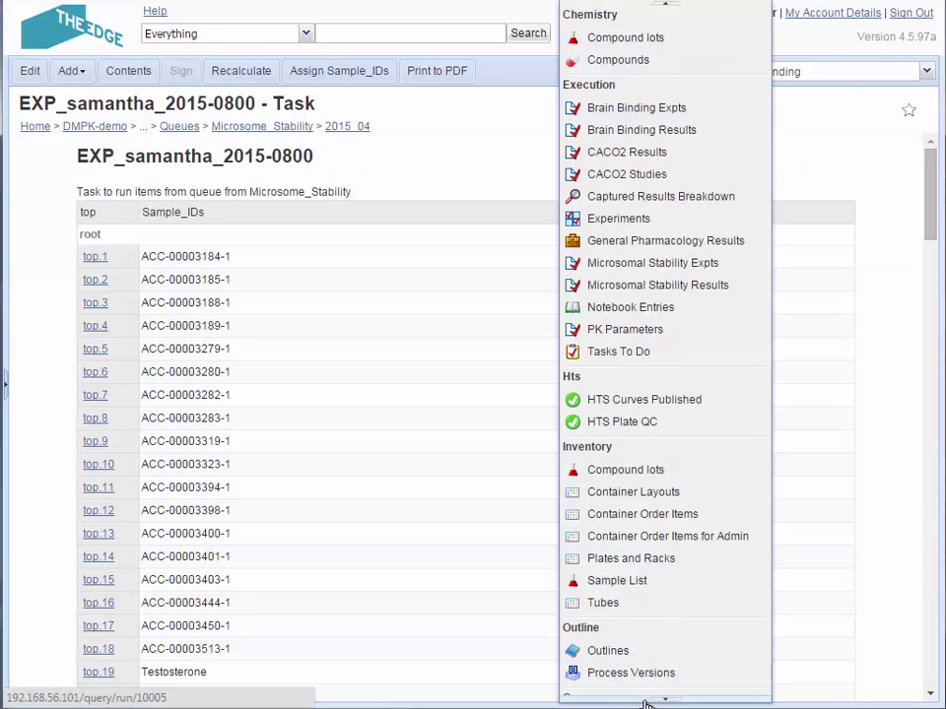
{"action": "mouse_move", "coordinate": [645, 697]}
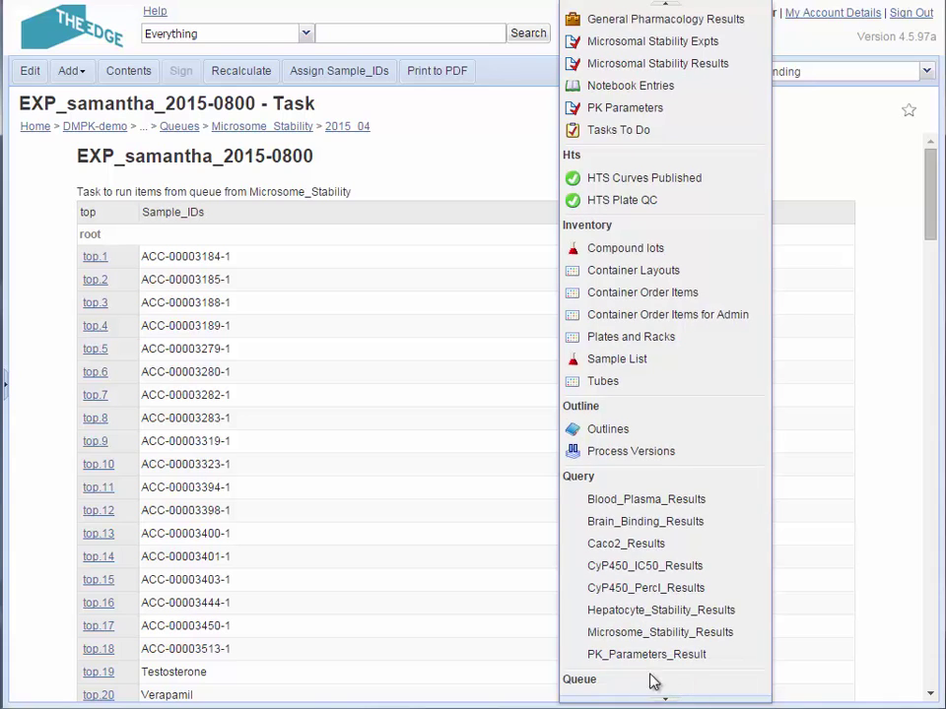
{"action": "left_click", "coordinate": [667, 620]}
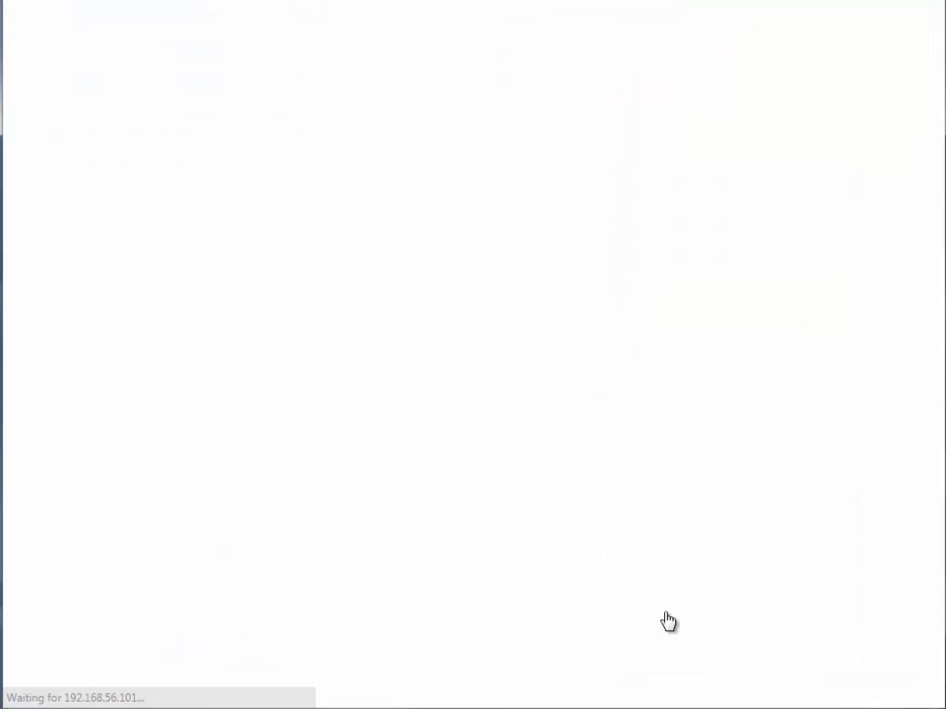